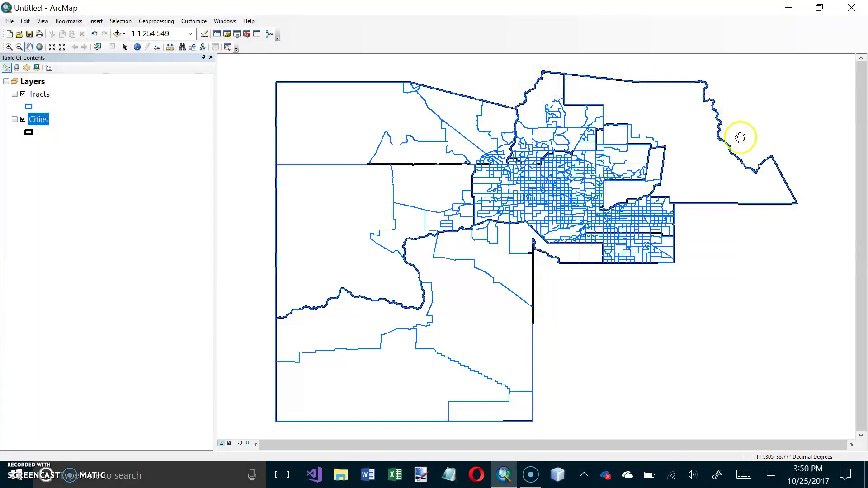
Step: Compare the map without and with the Tracts layer displayed, and open that layer's attribute table
left_click(22, 94)
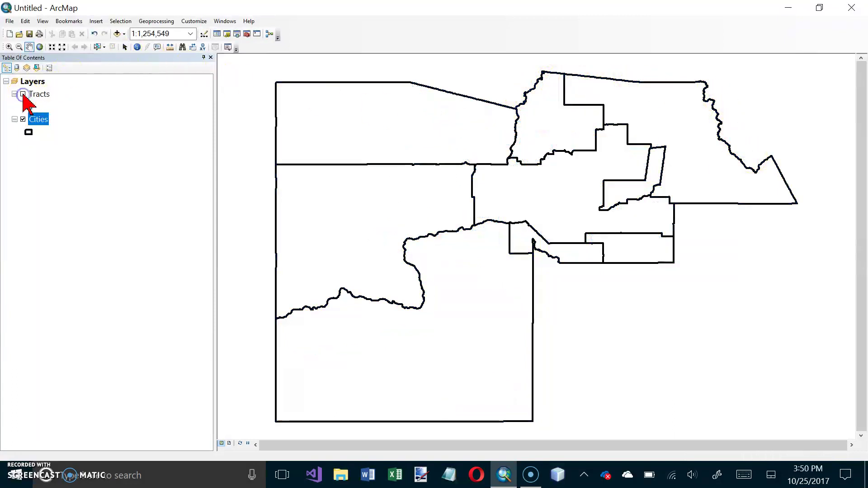
left_click(23, 94)
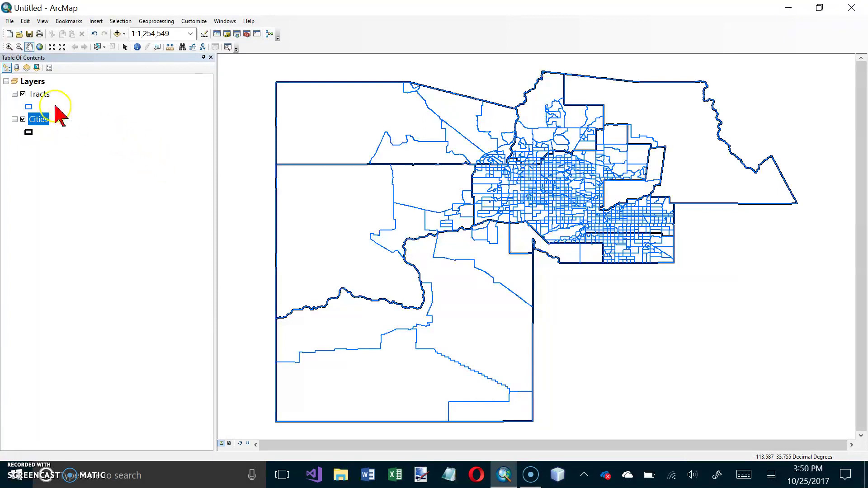
left_click(41, 94, "ctrl")
right_click(41, 94)
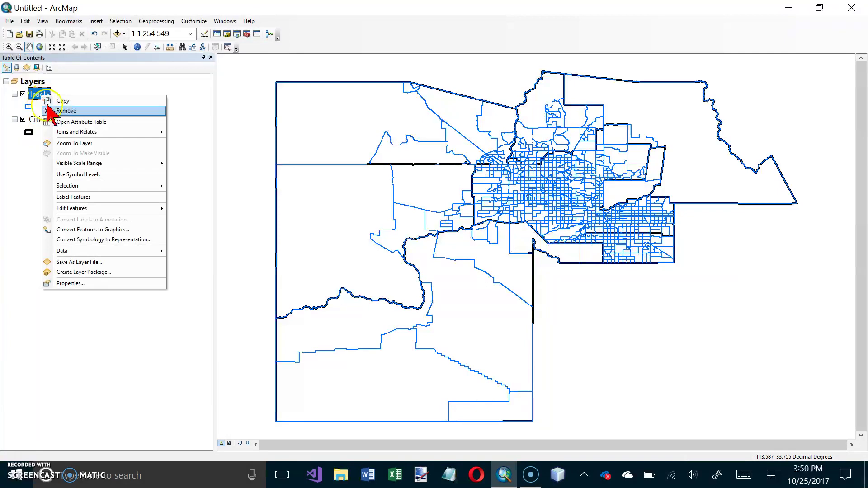
left_click(63, 121)
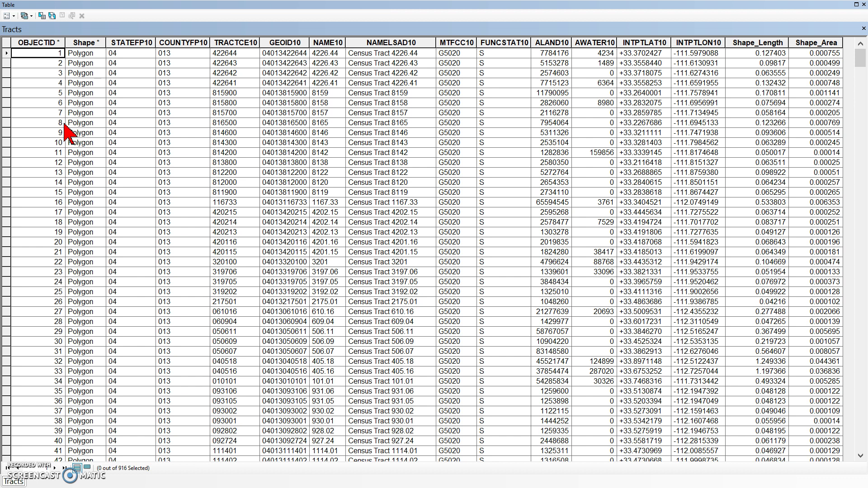
Step: Delete the STATEFP10 field from the Tracts attribute table
left_click(130, 43)
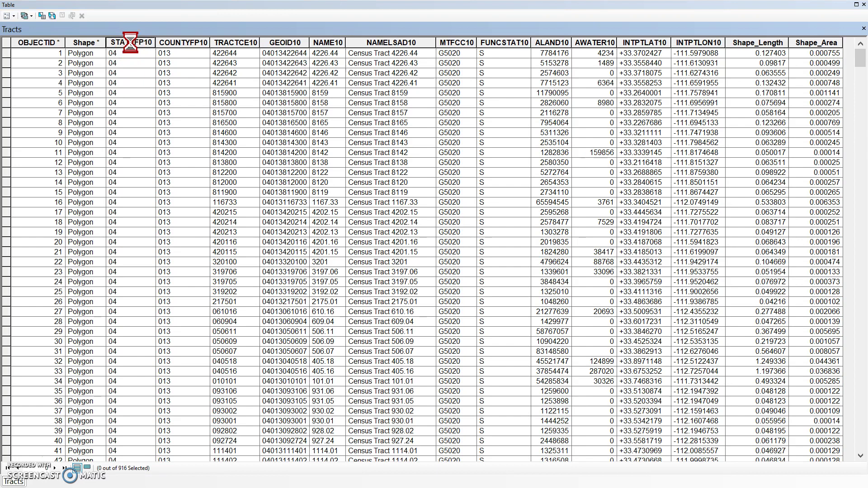
right_click(129, 43)
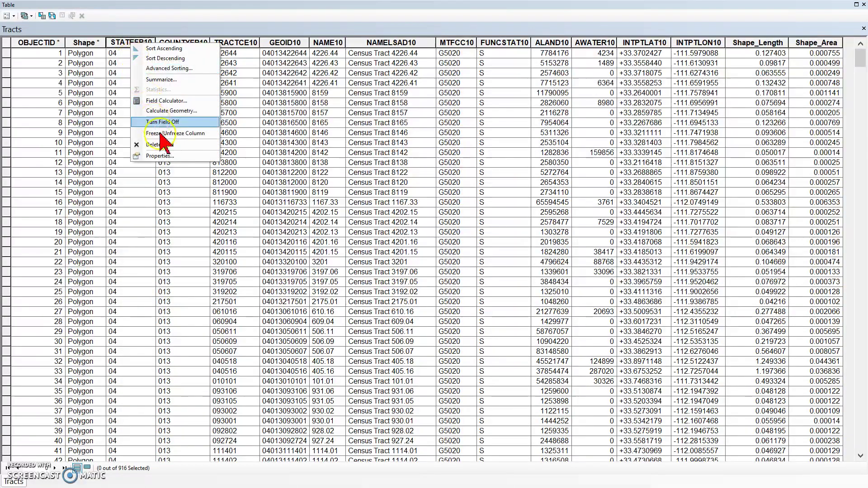
left_click(153, 144)
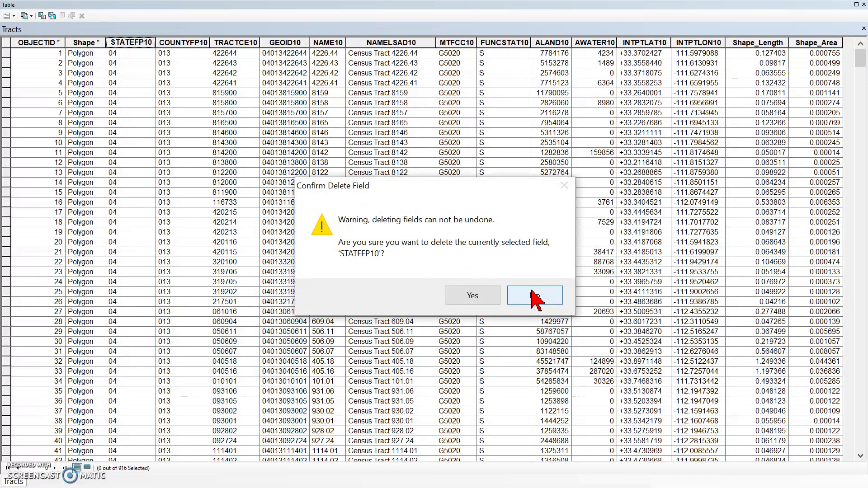
left_click(481, 295)
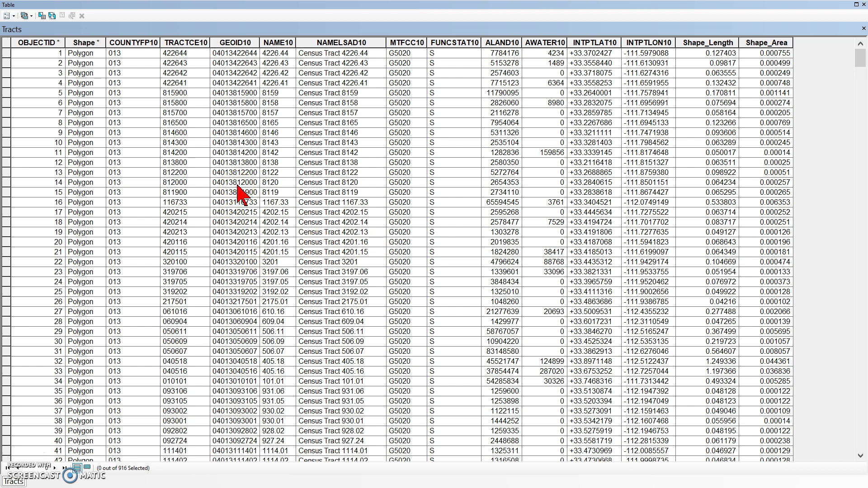
left_click(208, 188)
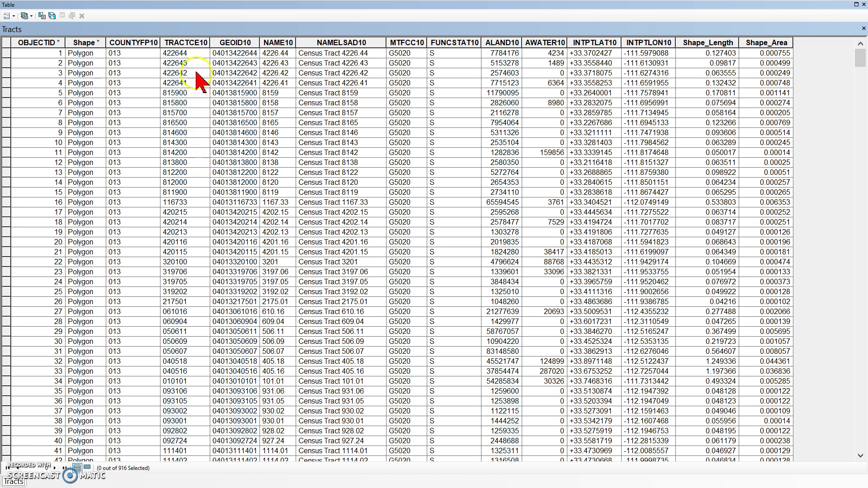
Step: Try to delete the TRACTCE10, NAME10, NAMELSAD10, MTFCC10 and FUNCSTAT10 fields together from the Tracts attribute table
left_click(191, 39)
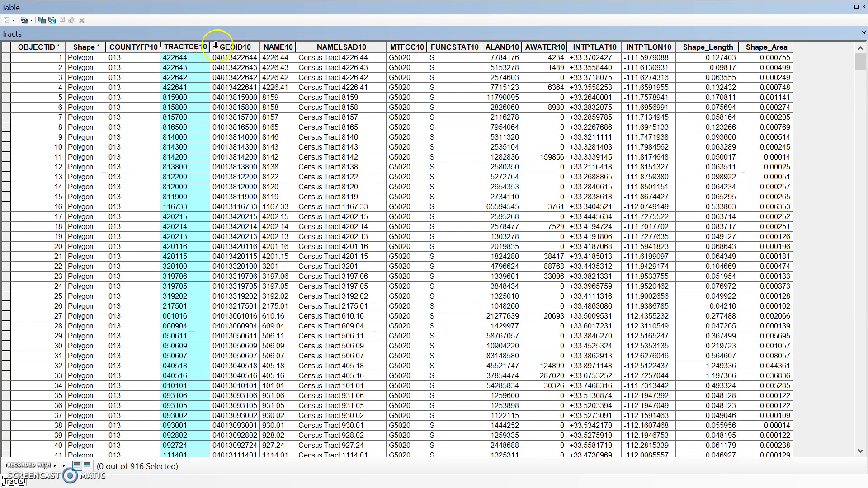
left_click(284, 47, "ctrl")
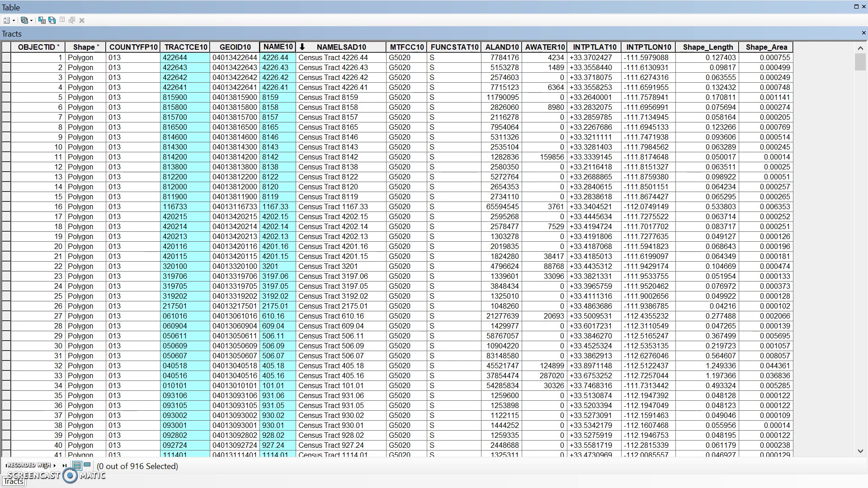
left_click(322, 47, "ctrl")
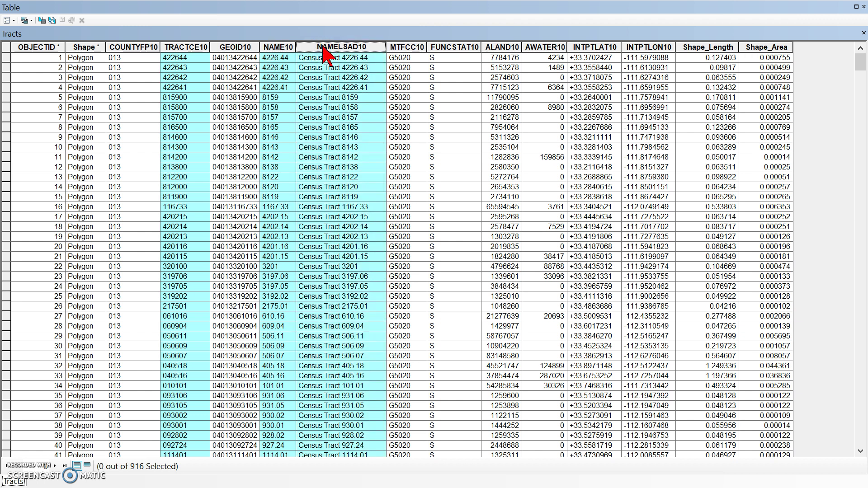
left_click(398, 47, "ctrl")
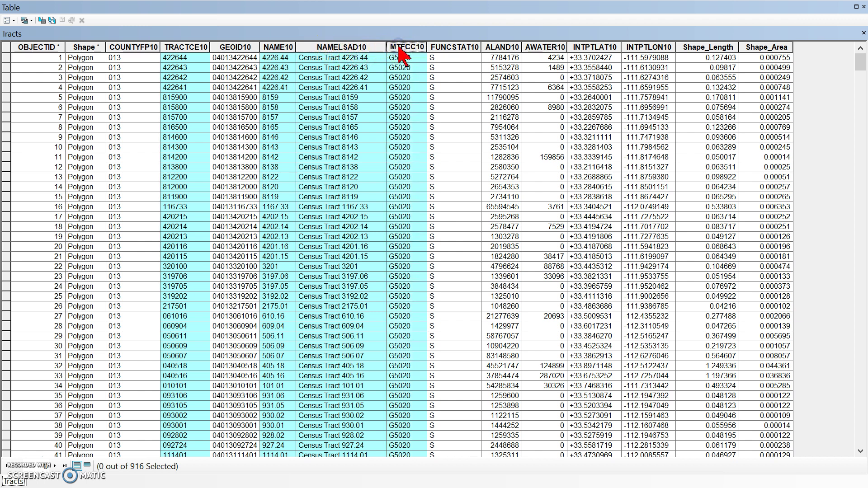
left_click(460, 47, "ctrl")
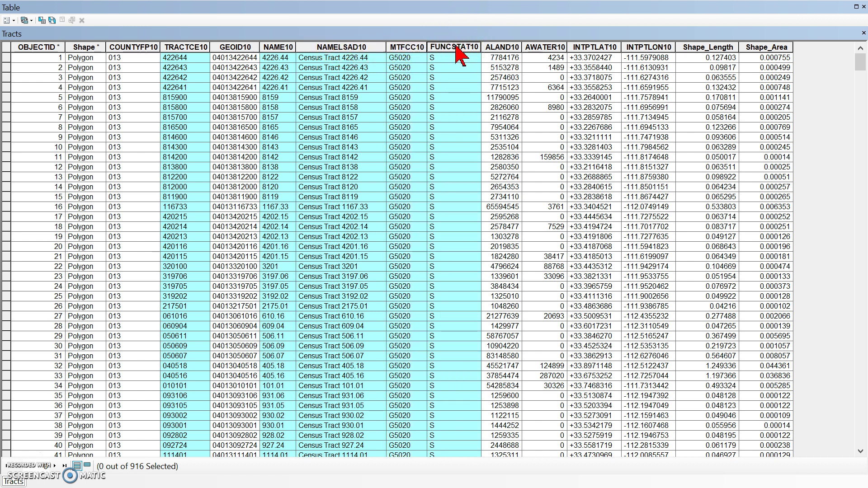
right_click(456, 46)
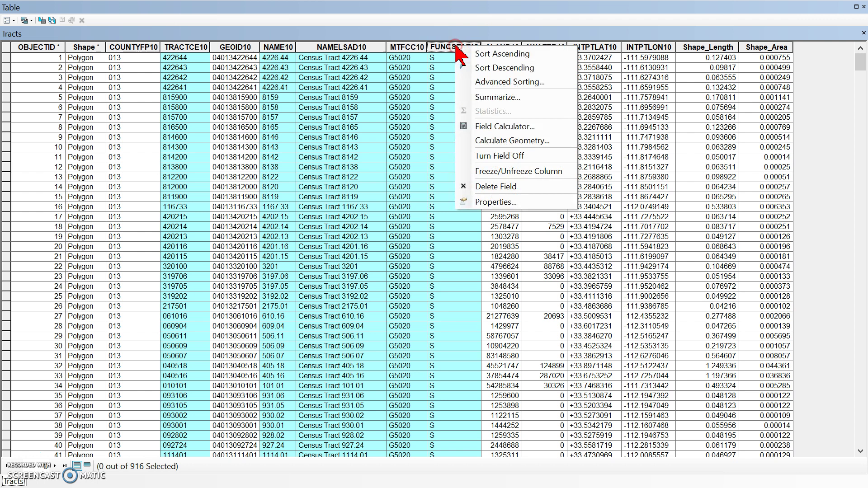
left_click(498, 187)
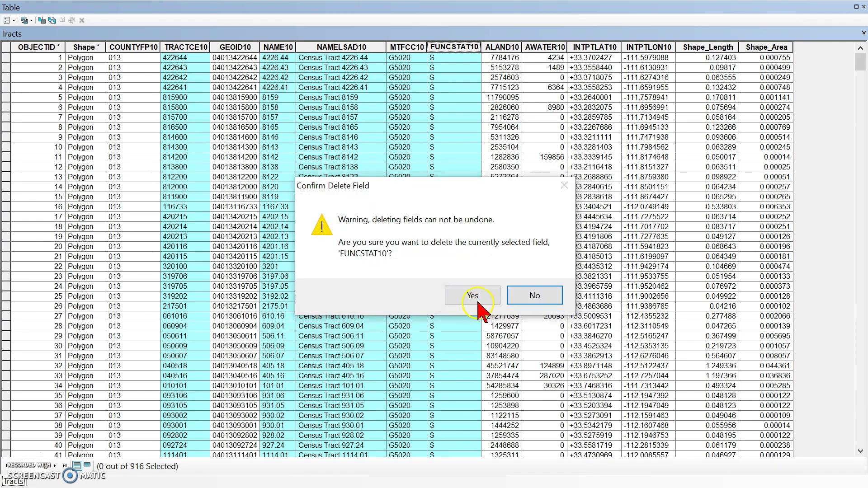
left_click(472, 294)
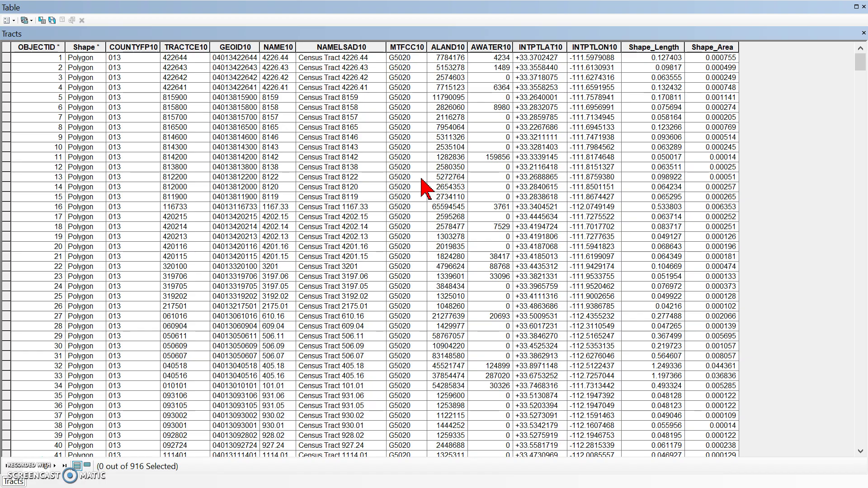
Step: Close the Tracts attribute table and open the attribute table of the Cities layer
left_click(863, 7)
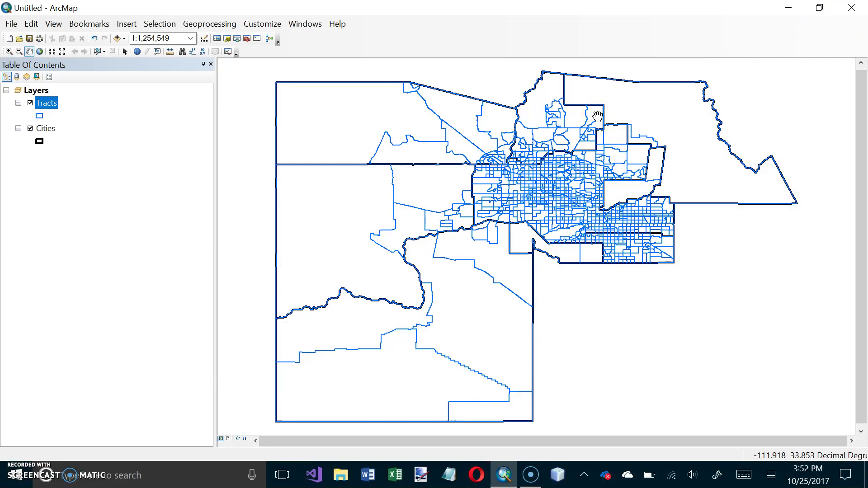
left_click(45, 129)
right_click(46, 129)
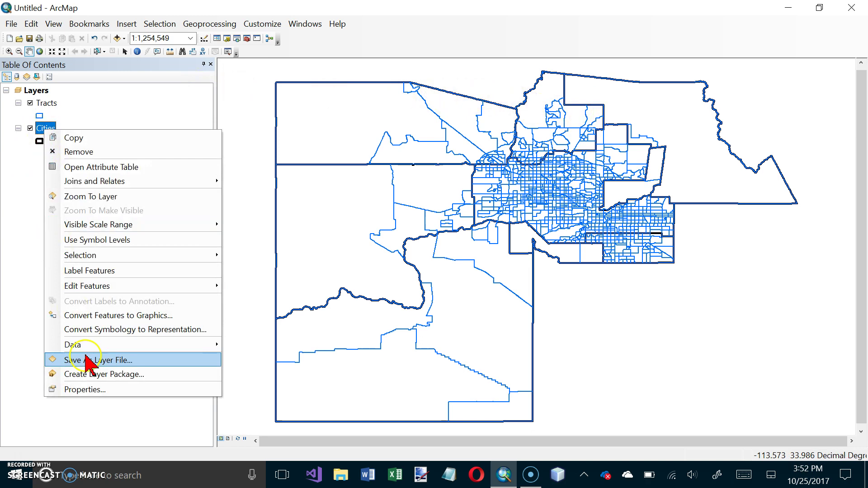
left_click(112, 166)
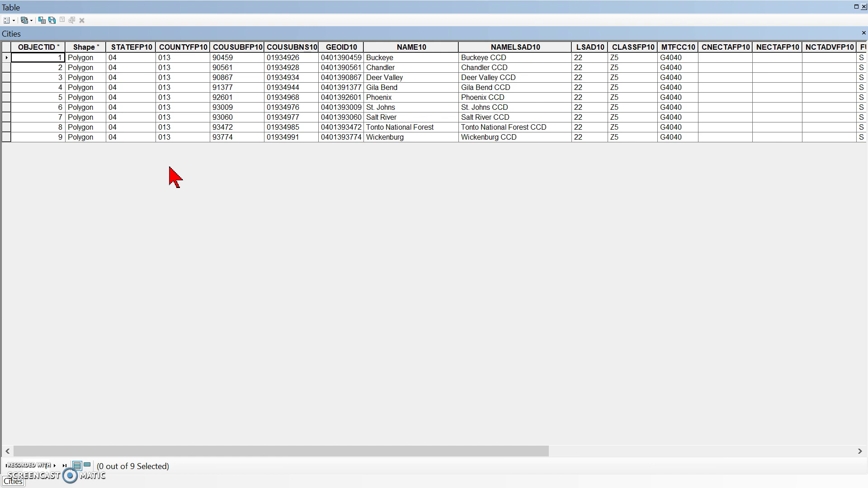
Step: Try to delete the Cities fields STATEFP10 through COUSUBNS10 and NAMELSAD10 through INTPTLON10 together in one operation
left_click(95, 48)
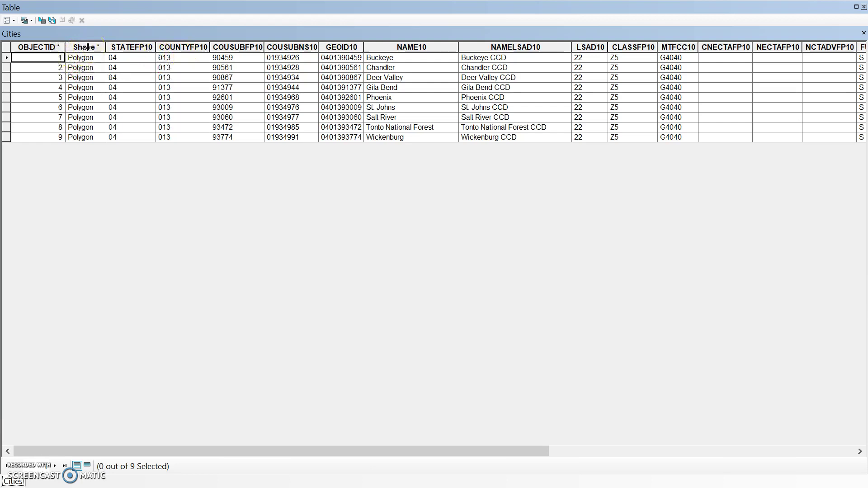
left_click(125, 47)
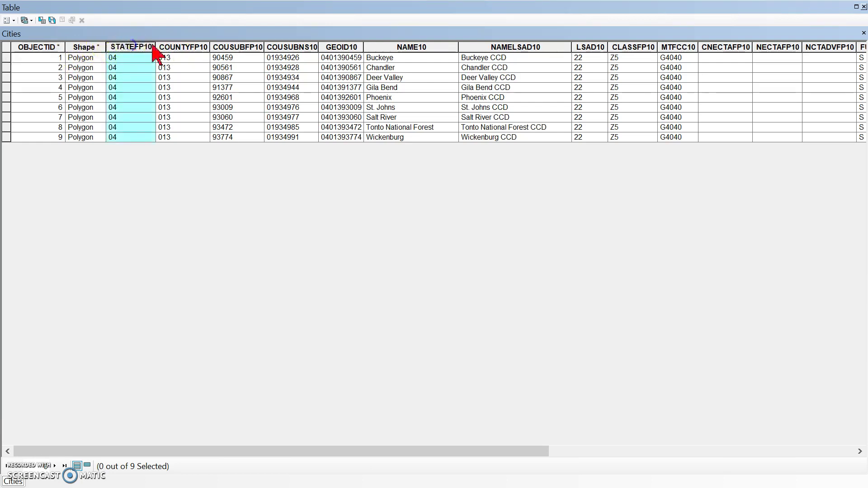
left_click(176, 46)
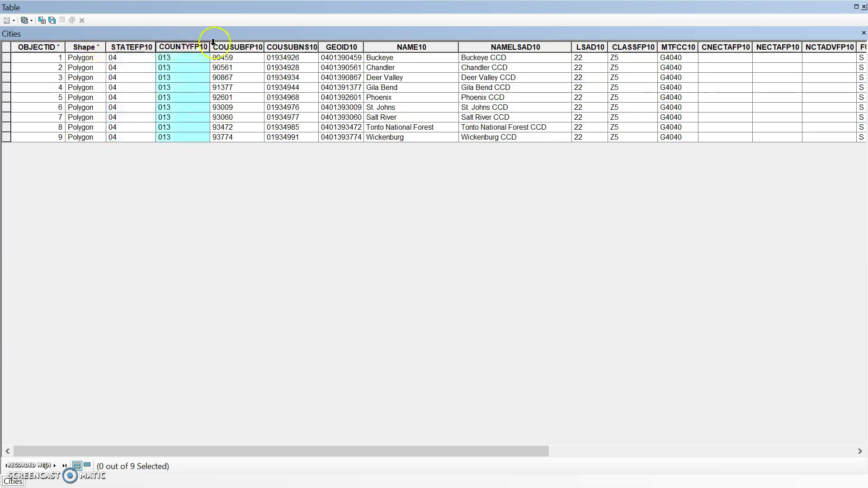
left_click(135, 46)
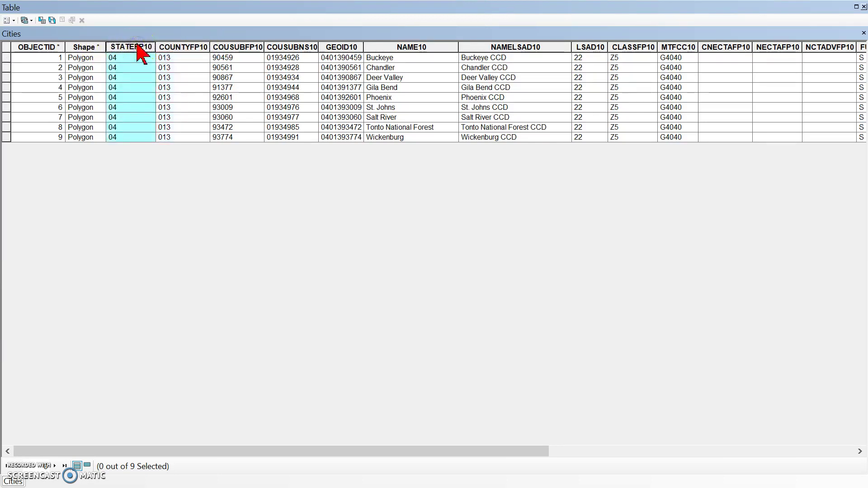
left_click(173, 47, "ctrl")
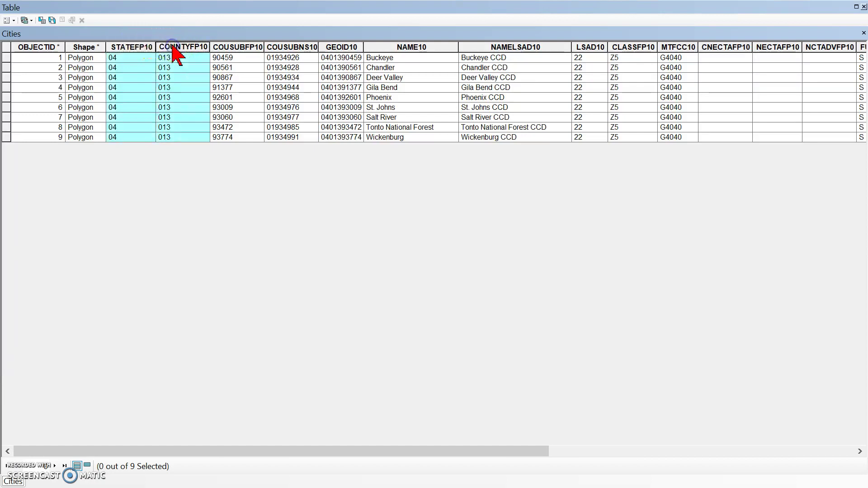
left_click(223, 47, "ctrl")
left_click(296, 47, "ctrl")
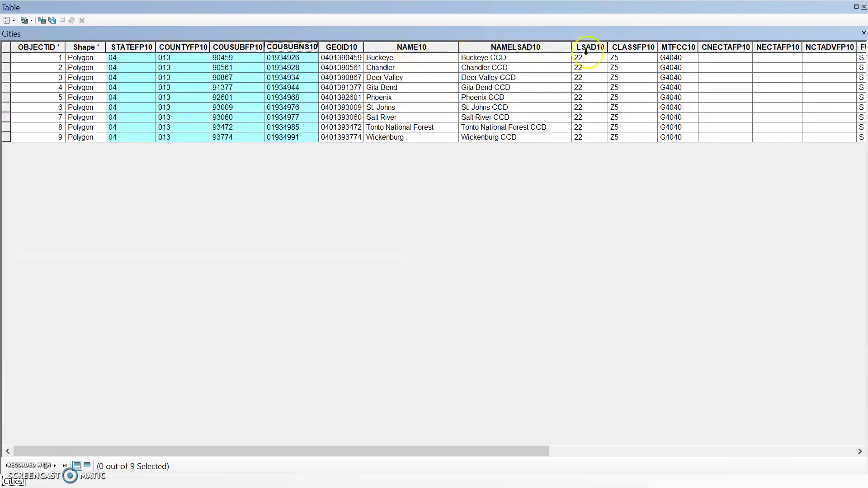
left_click(516, 46, "ctrl")
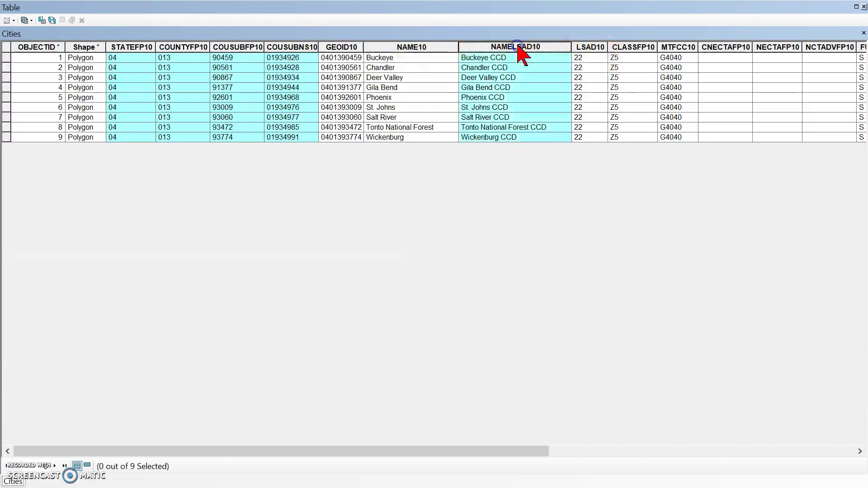
left_click(588, 46, "ctrl")
left_click(615, 46, "ctrl")
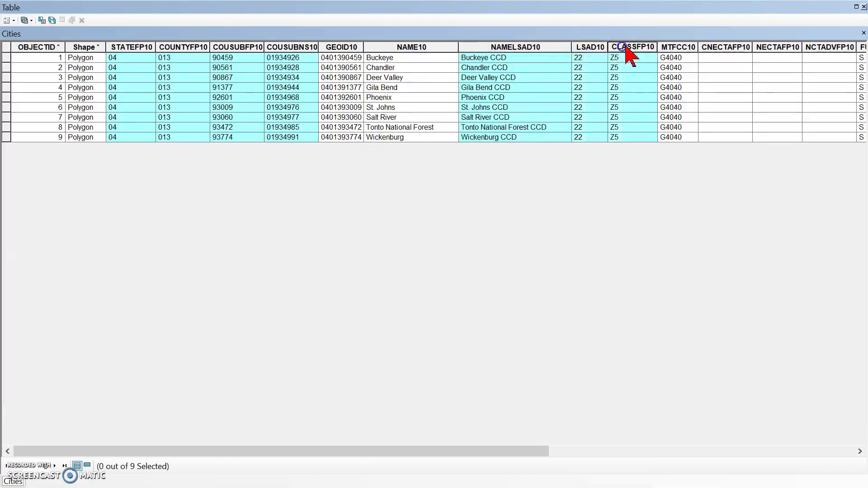
left_click(670, 46, "ctrl")
left_click(732, 47, "ctrl")
left_click(777, 47, "ctrl")
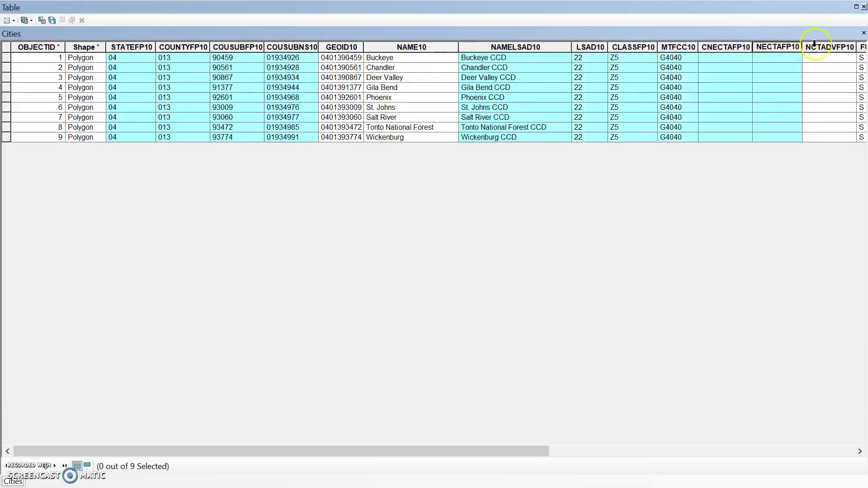
left_click(823, 47, "ctrl")
left_click_drag(475, 451, 841, 410)
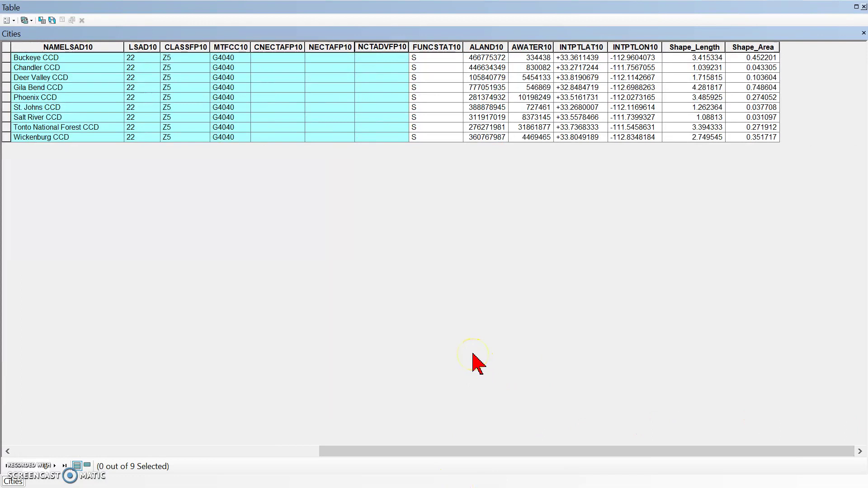
left_click(435, 43)
left_click_drag(435, 44, 637, 47)
right_click(639, 47)
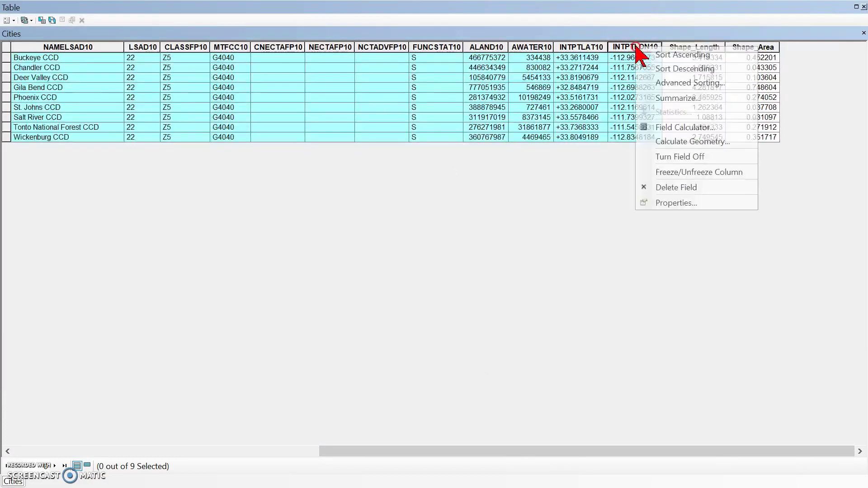
left_click(669, 187)
left_click(472, 296)
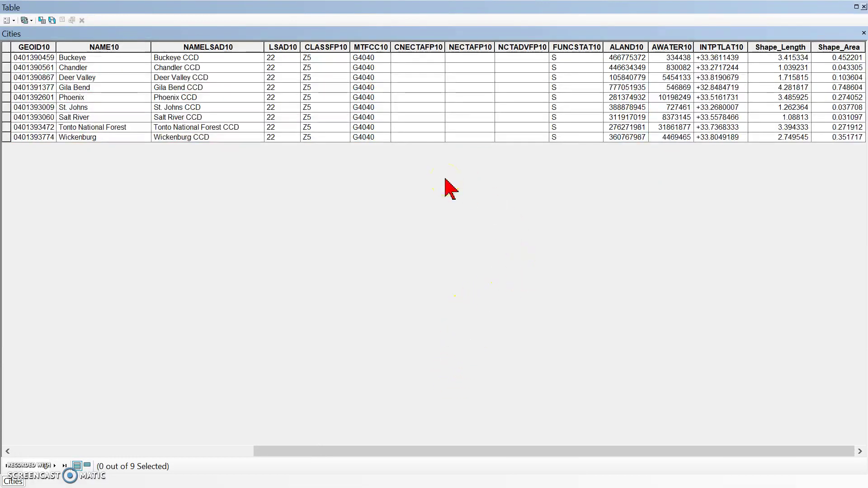
Step: Try to delete the LSAD10, CLASSFP10 and MTFCC10 fields together from the Cities attribute table
left_click(275, 43)
left_click(321, 46, "ctrl")
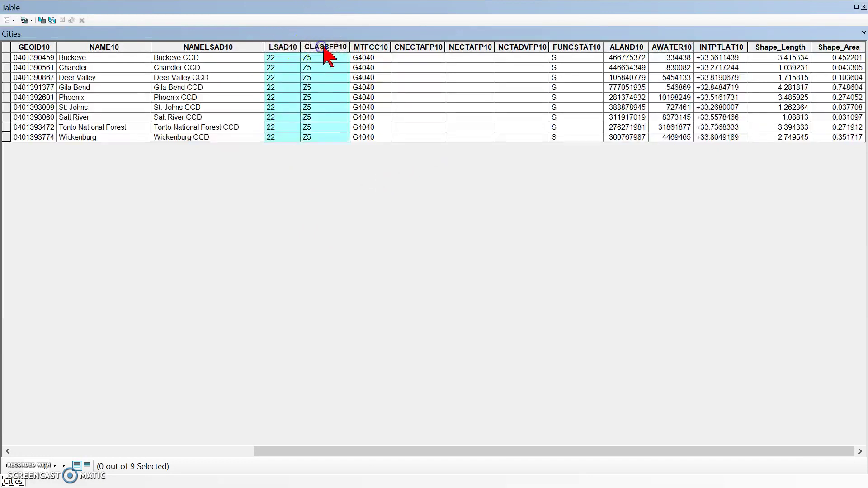
left_click(377, 47, "ctrl")
right_click(379, 47)
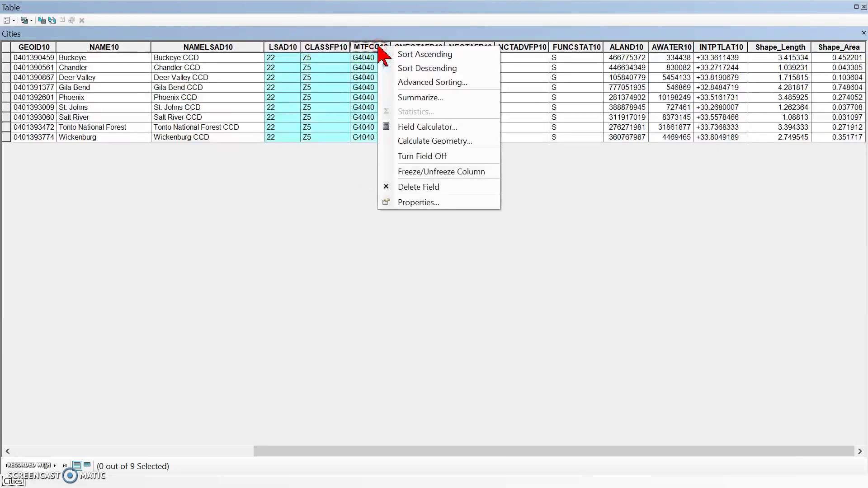
left_click(427, 188)
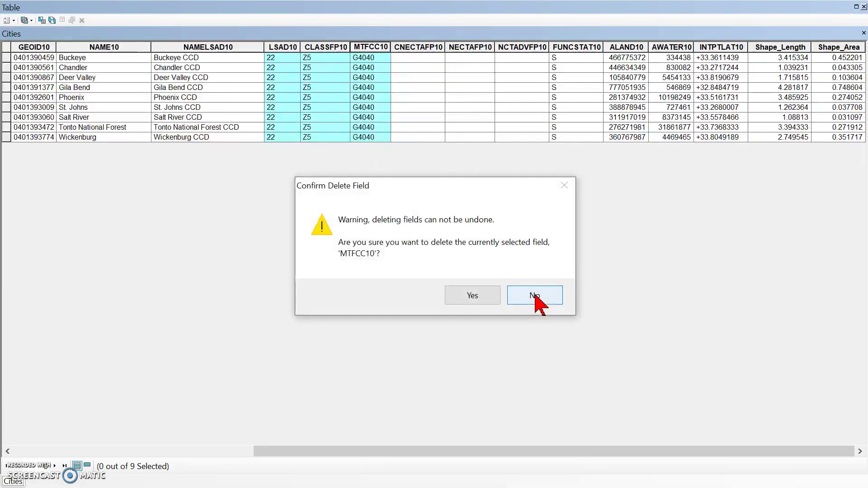
left_click(472, 299)
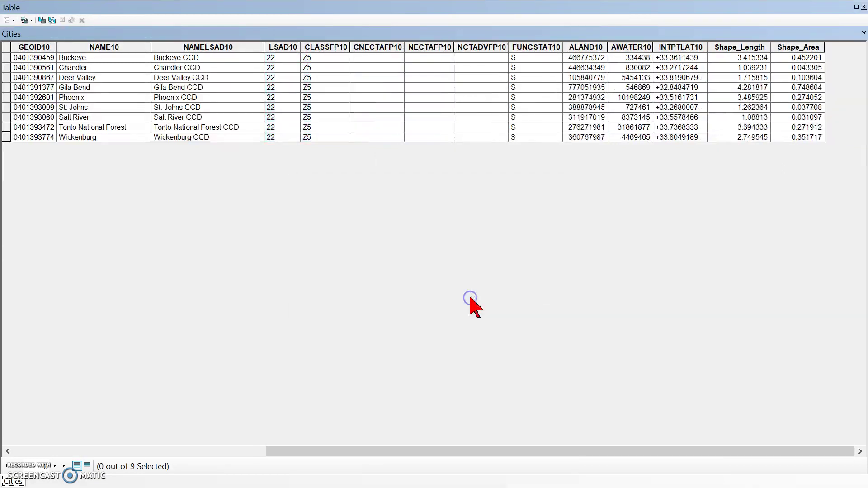
Step: Delete the LSAD10 field from the Cities attribute table
right_click(286, 47)
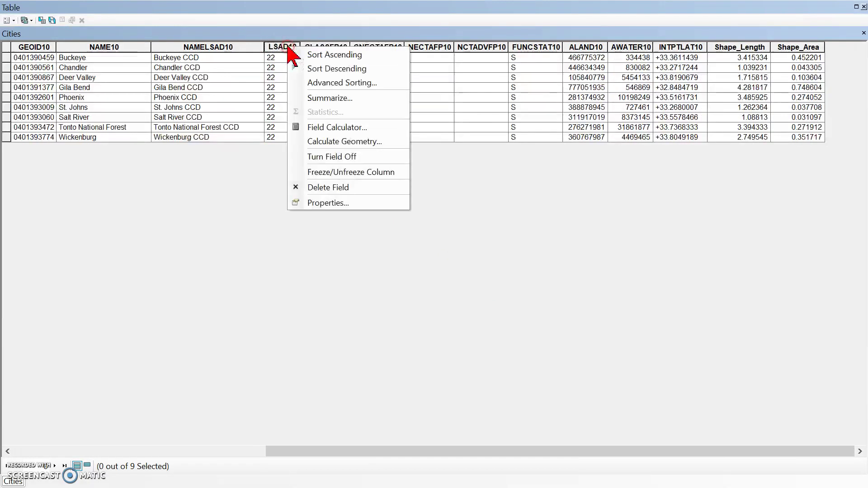
left_click(328, 187)
left_click(520, 300)
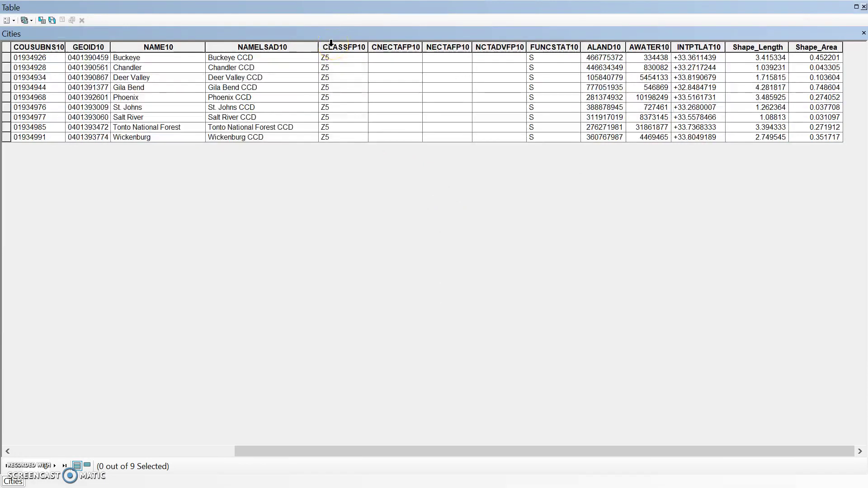
Step: Delete the STATEFP10 field from the Cities attribute table
left_click_drag(333, 451, 68, 326)
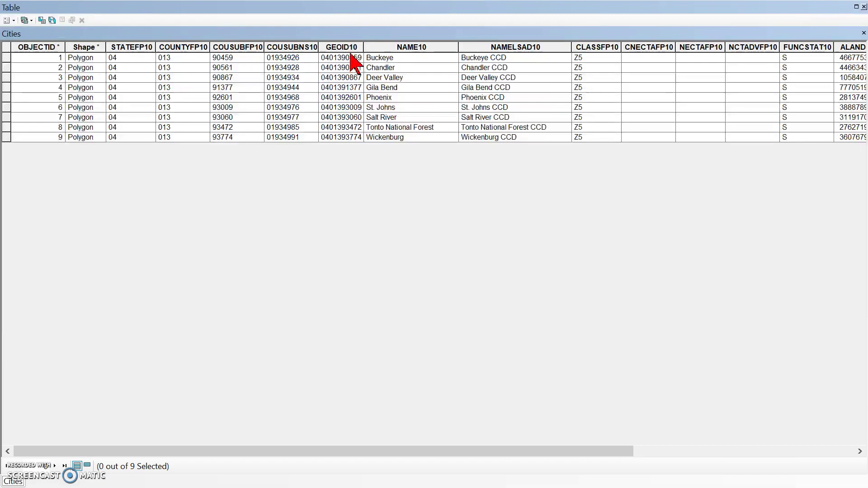
right_click(133, 48)
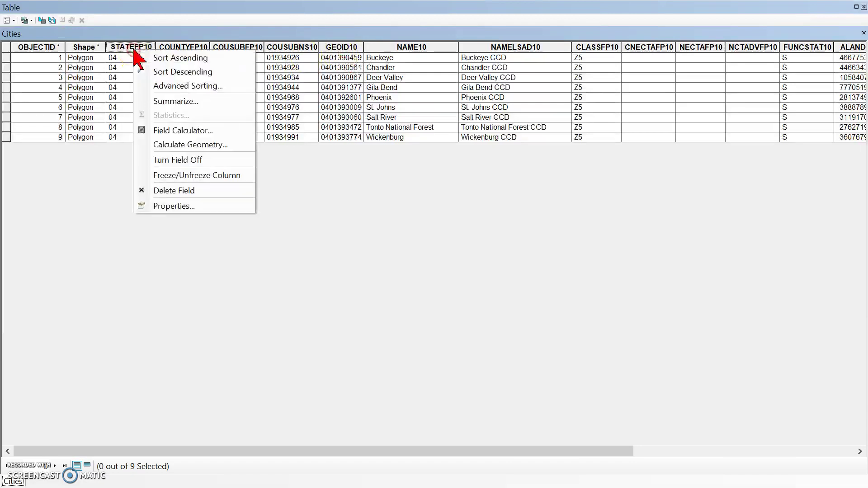
left_click(169, 191)
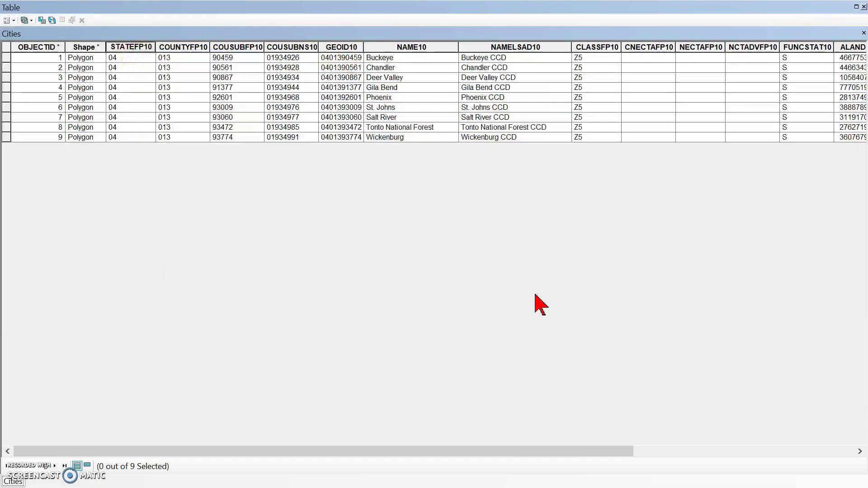
left_click(479, 298)
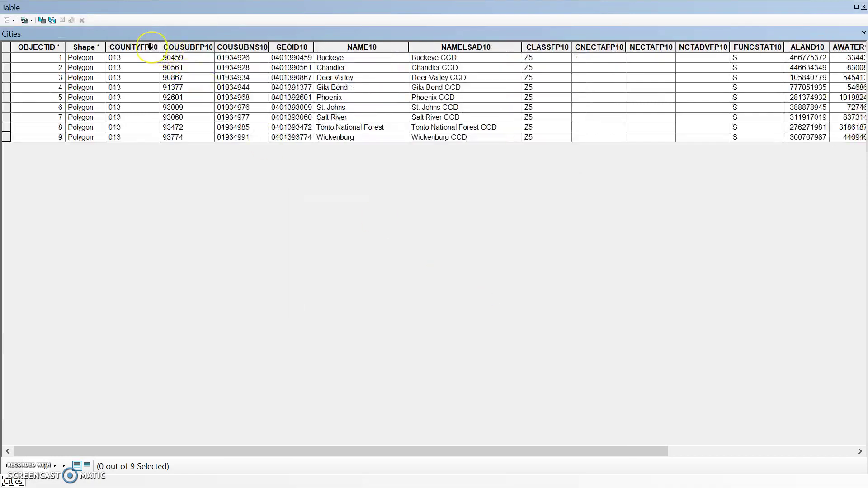
Step: Try to delete the Cities fields COUNTYFP10, COUSUBFP10 and COUSUBNS10 together in one operation
left_click_drag(150, 47, 236, 47)
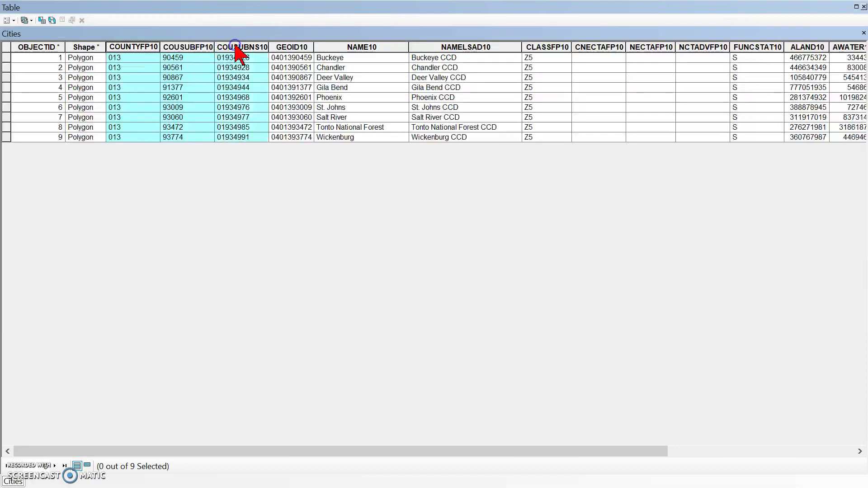
right_click(236, 47)
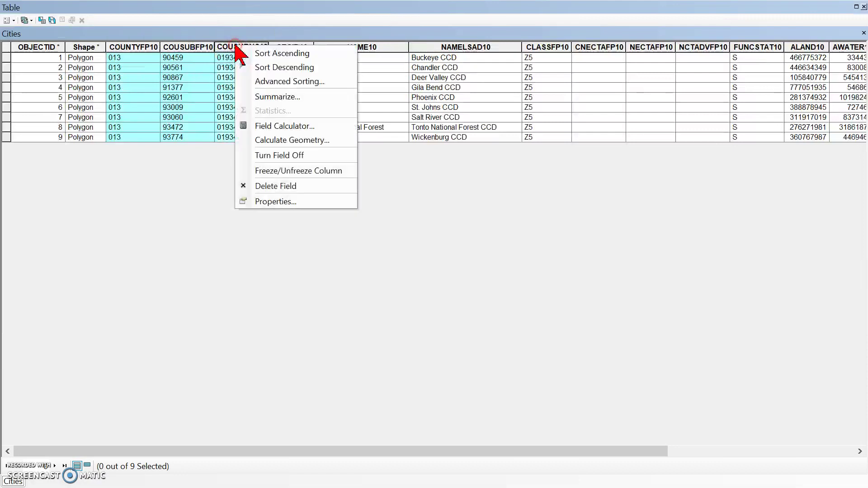
left_click(286, 186)
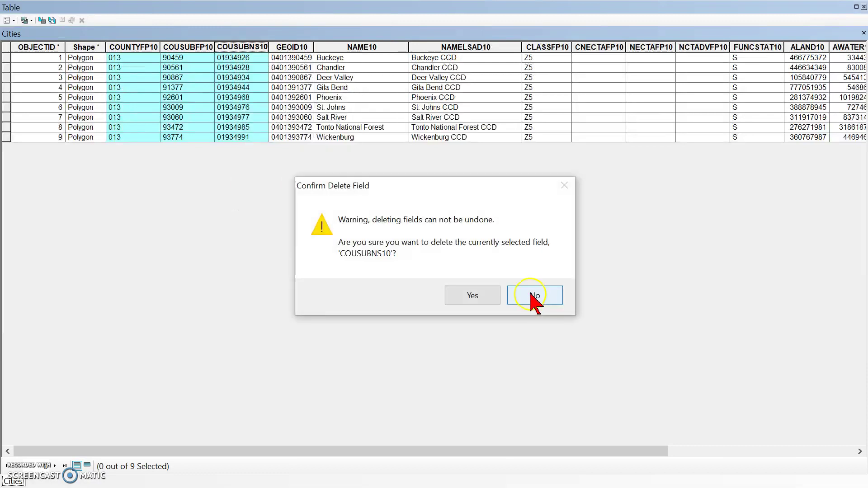
left_click(474, 298)
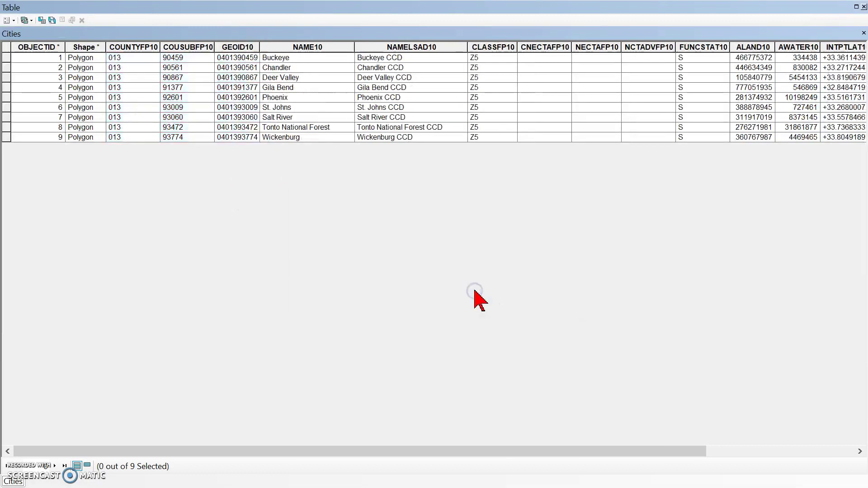
Step: Try to delete the COUNTYFP10 and COUSUBFP10 fields together, and close the Cities attribute table
left_click(132, 46)
left_click(179, 47, "ctrl")
right_click(180, 47)
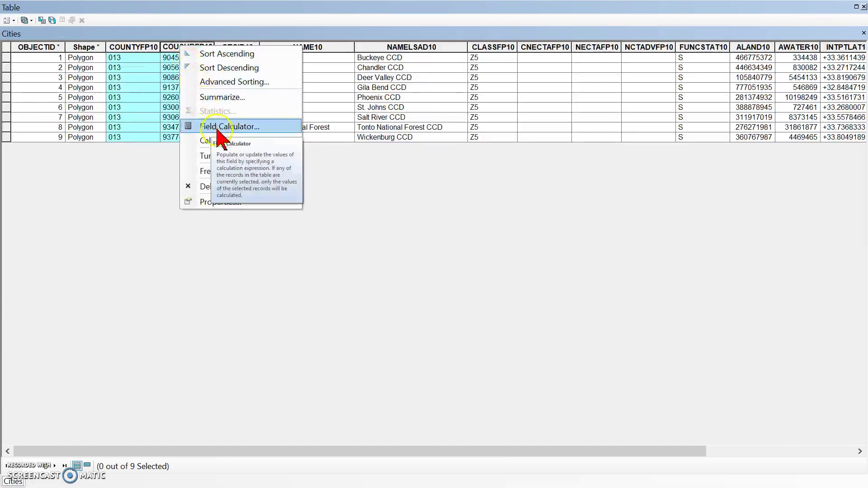
left_click(222, 187)
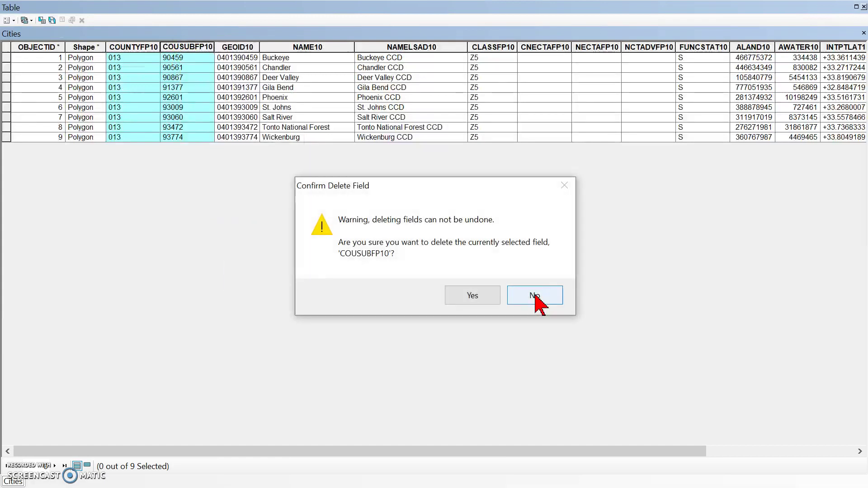
left_click(473, 296)
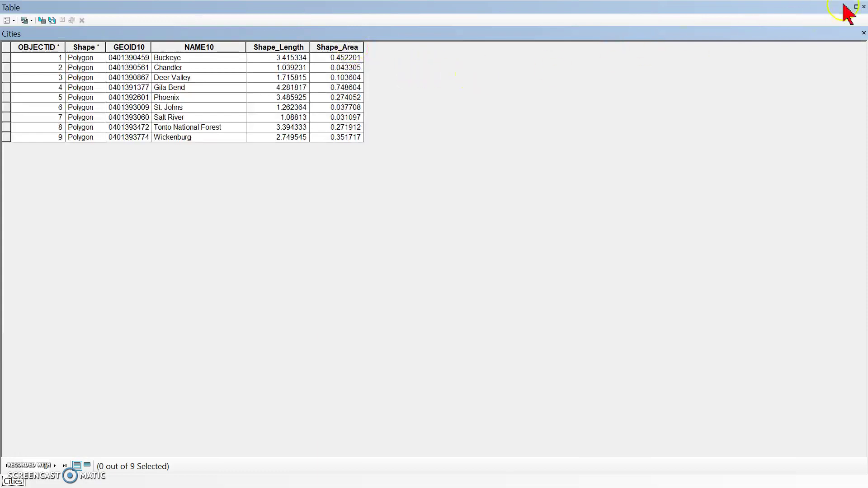
left_click(864, 6)
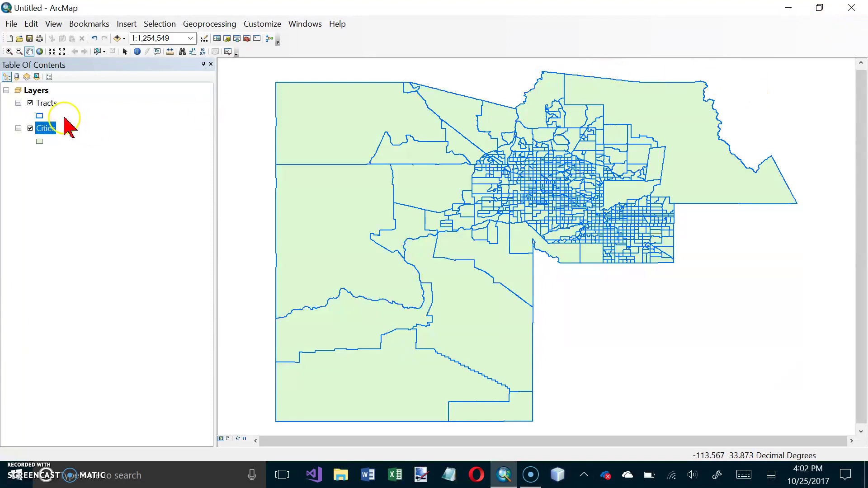
Step: Set the fill color of the Cities layer symbol to black
right_click(39, 142)
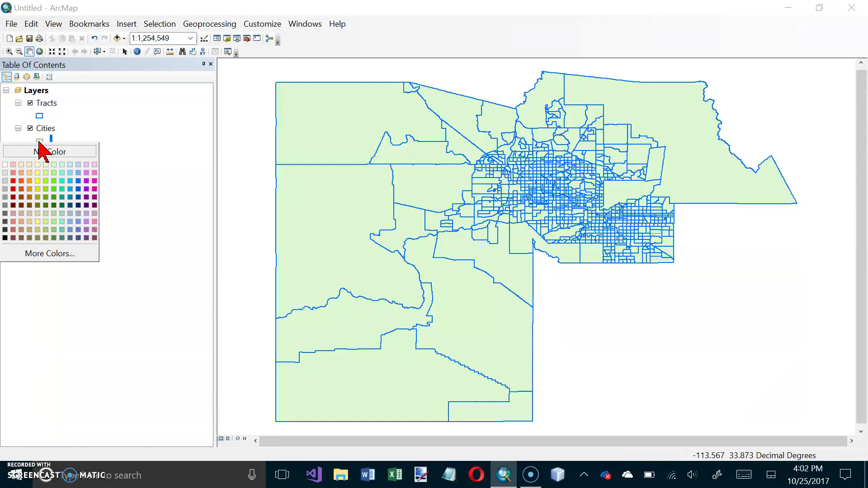
left_click(5, 238)
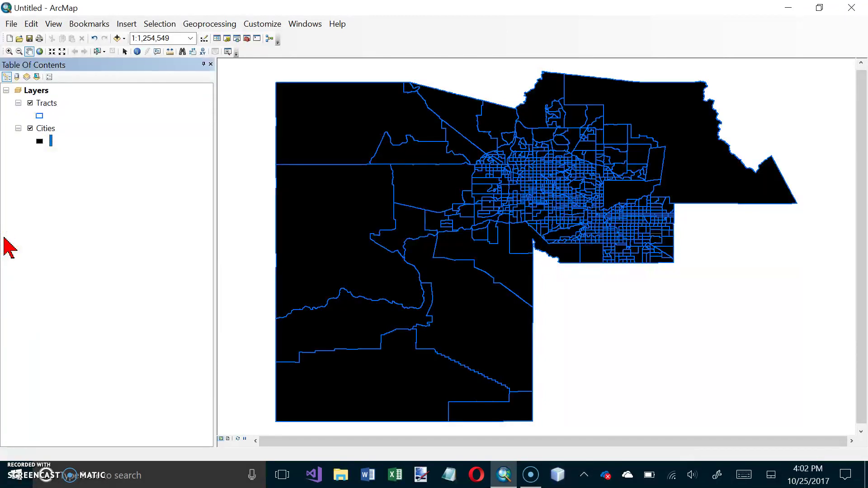
left_click(47, 129)
right_click(48, 130)
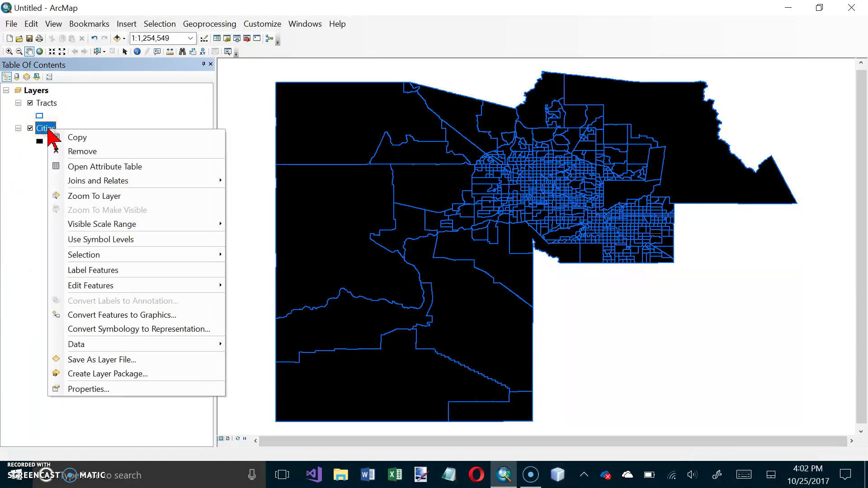
Step: Give the Cities layer the Hollow symbol with a thicker outline and move the layer above Tracts
left_click(40, 143)
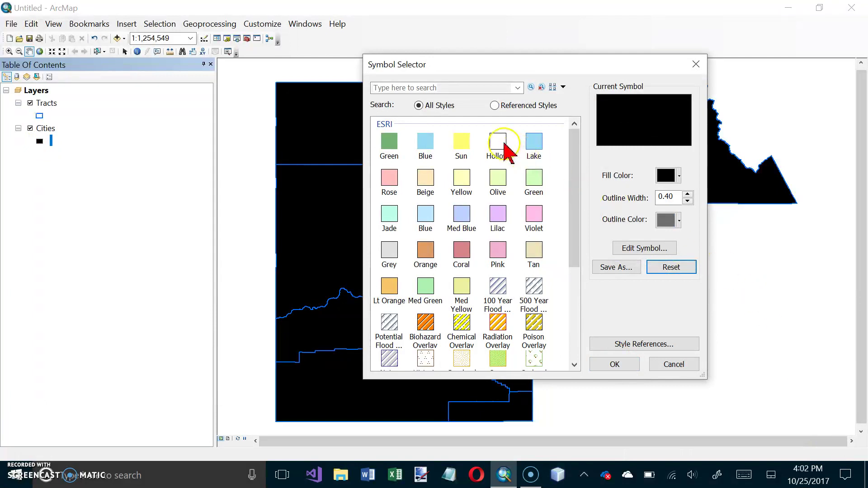
left_click(498, 141)
left_click(688, 193)
left_click(688, 194)
left_click(630, 364)
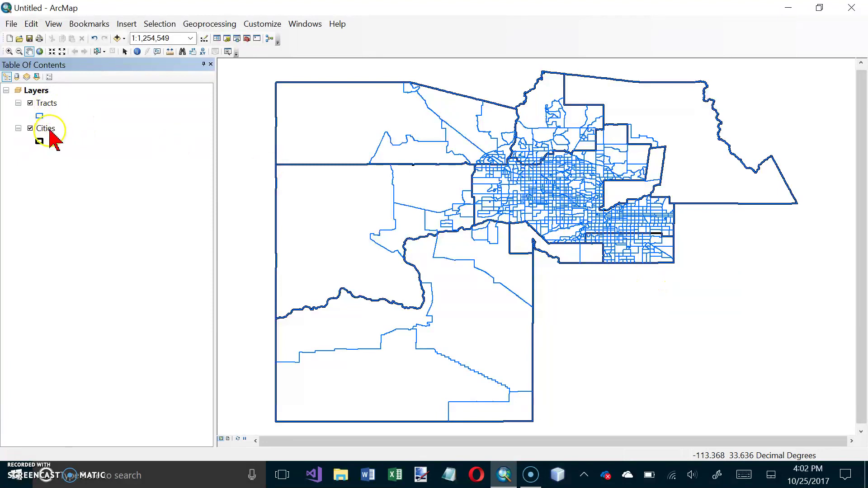
left_click_drag(50, 131, 49, 97)
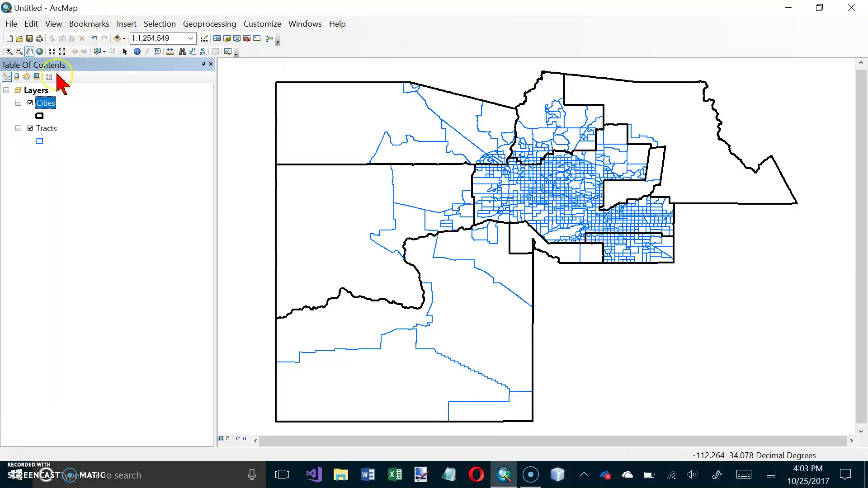
Step: List the map layers by source and open the CensusTractData table
left_click(17, 77)
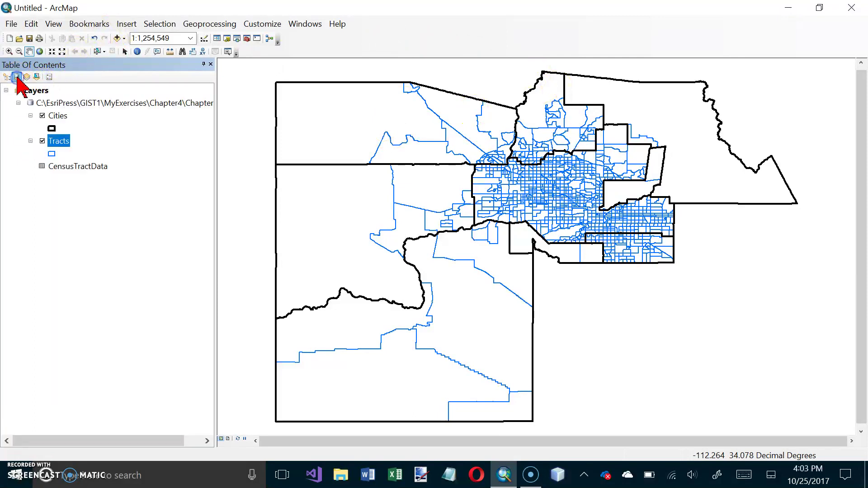
right_click(66, 167)
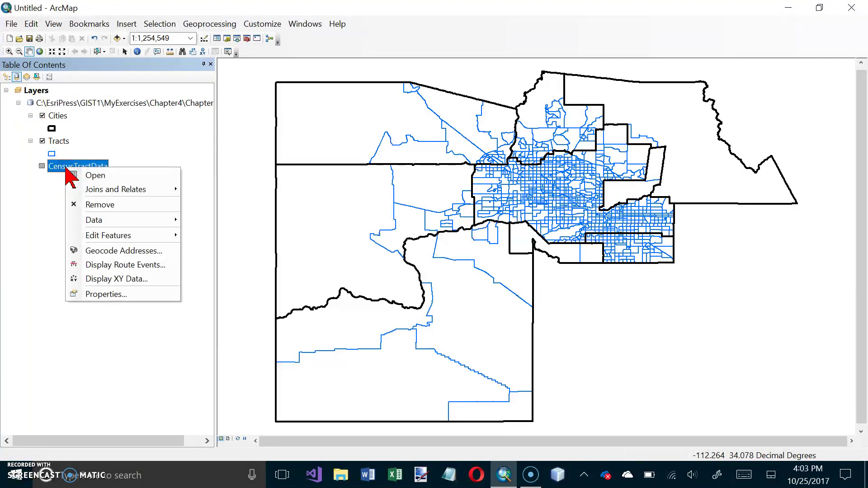
left_click(92, 177)
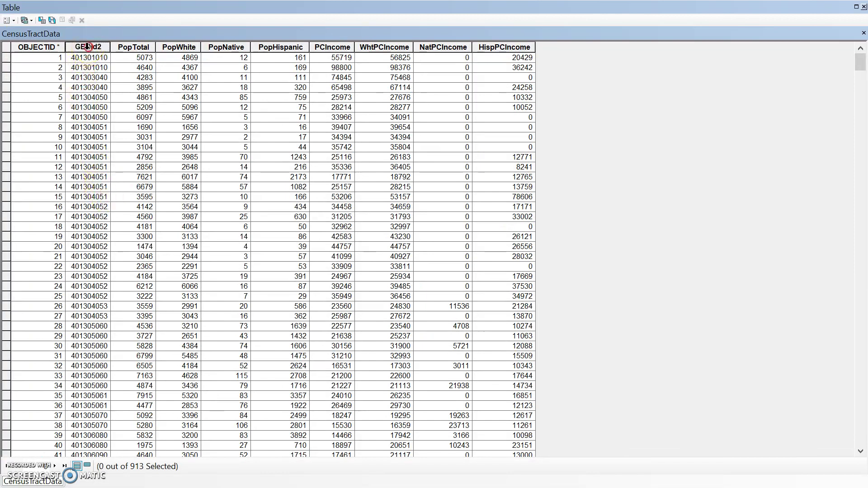
Step: Sort the CensusTractData table by GEOid2 in ascending order and widen that column to show the full IDs
right_click(87, 47)
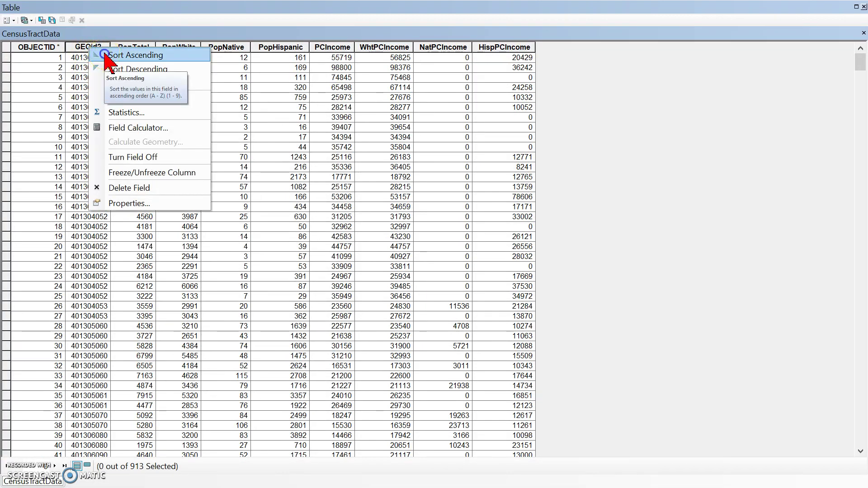
left_click(106, 55)
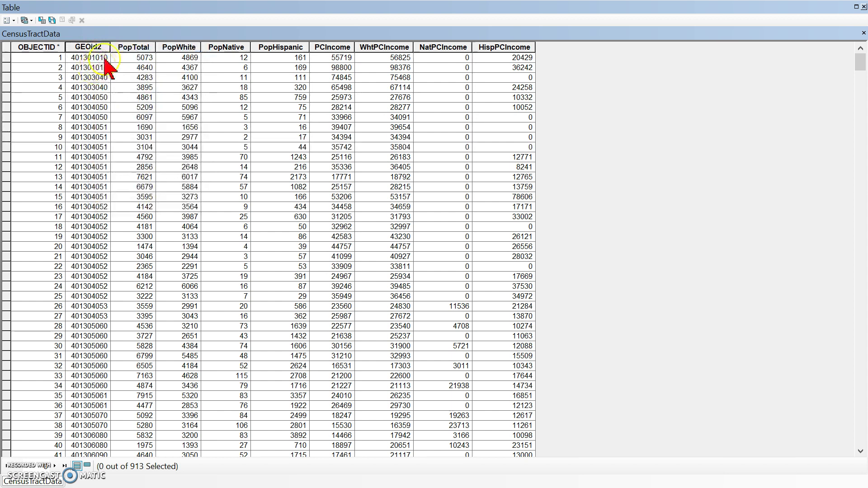
left_click_drag(110, 47, 125, 46)
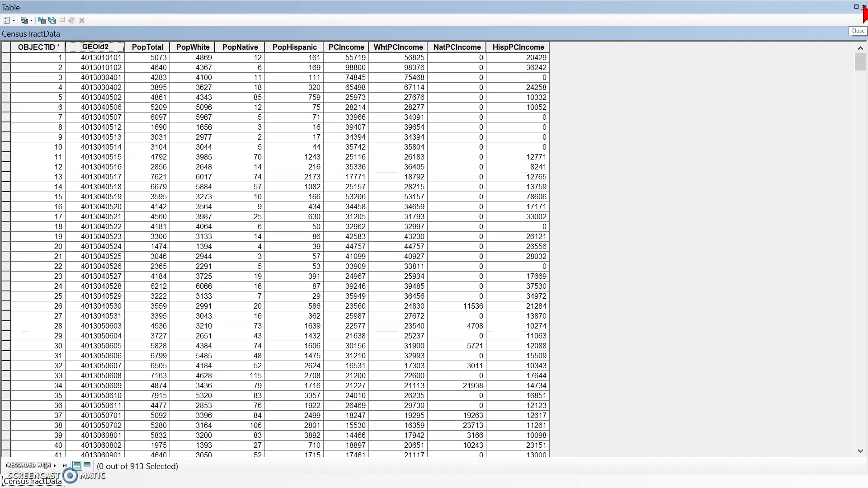
Step: Close the CensusTractData table and open the attribute table of the Tracts layer
left_click(864, 6)
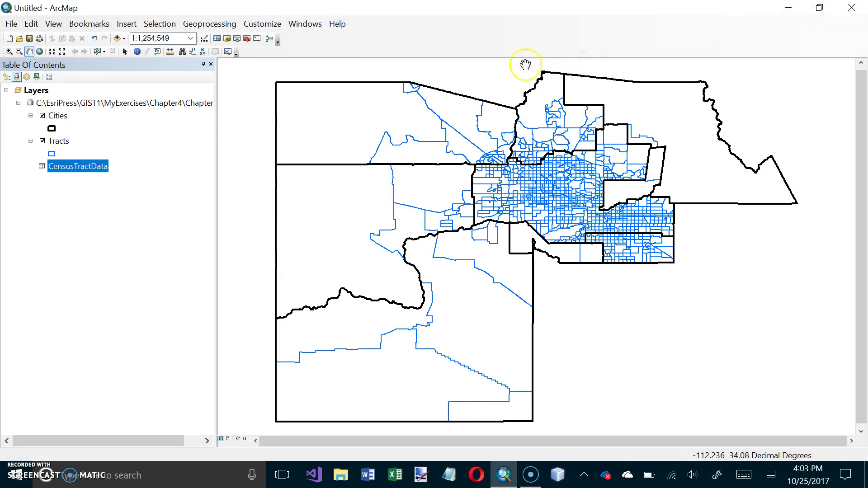
right_click(56, 142)
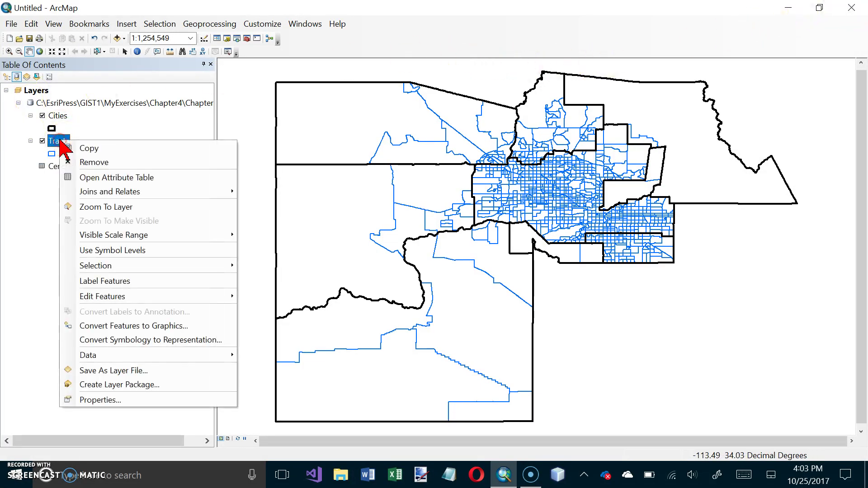
left_click(86, 172)
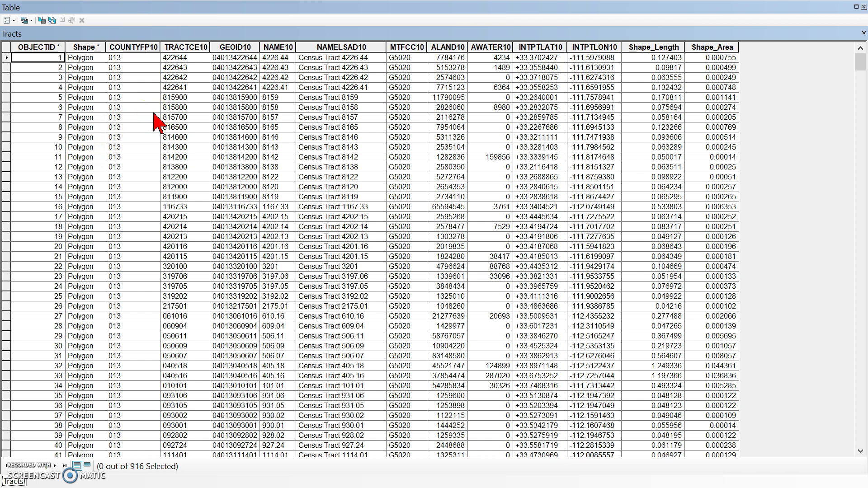
Step: Widen the GEOID10 column of the Tracts table and sort the records by it in ascending order
left_click_drag(259, 46, 304, 47)
right_click(267, 47)
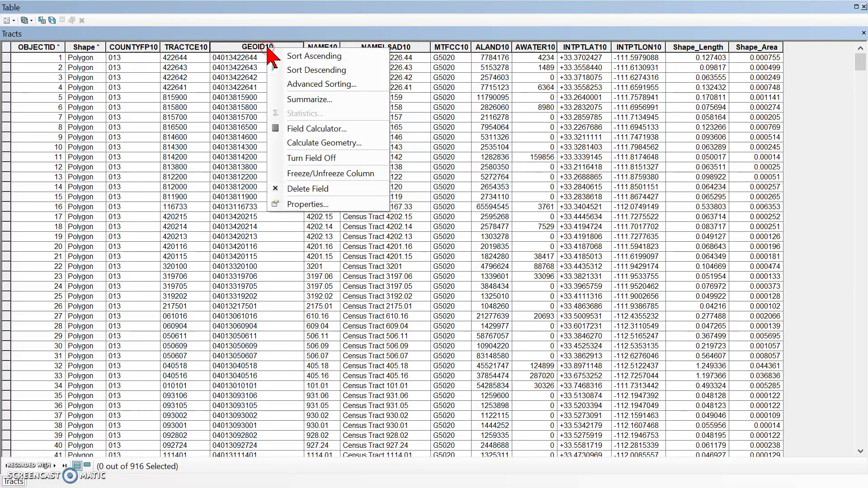
left_click(283, 57)
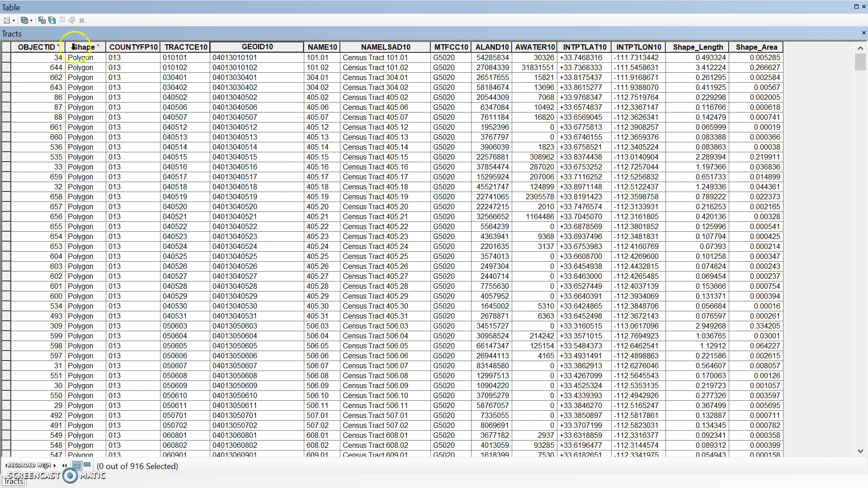
Step: Add a field named GEOID10Num of type Double to the Tracts table
left_click(14, 20)
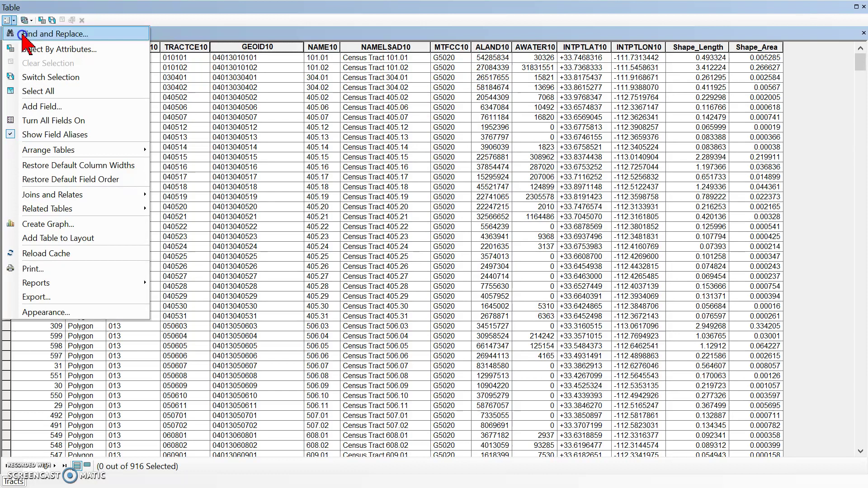
left_click(40, 107)
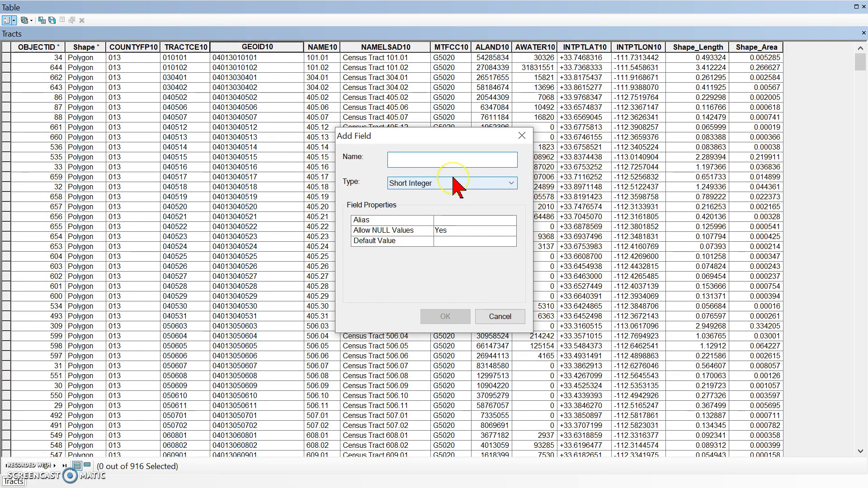
type("GEOID10Num")
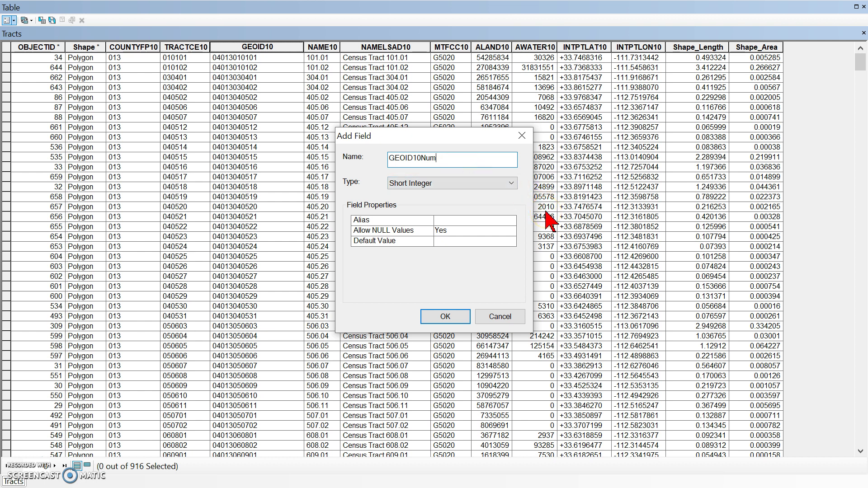
left_click(512, 183)
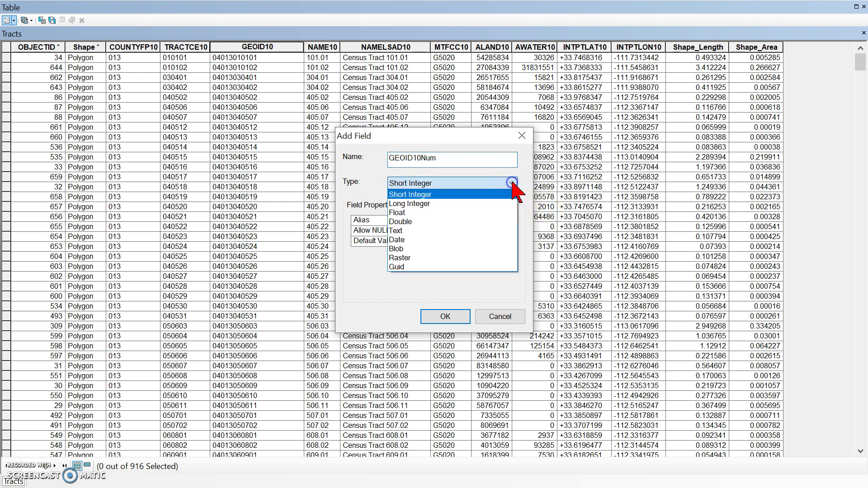
left_click(482, 223)
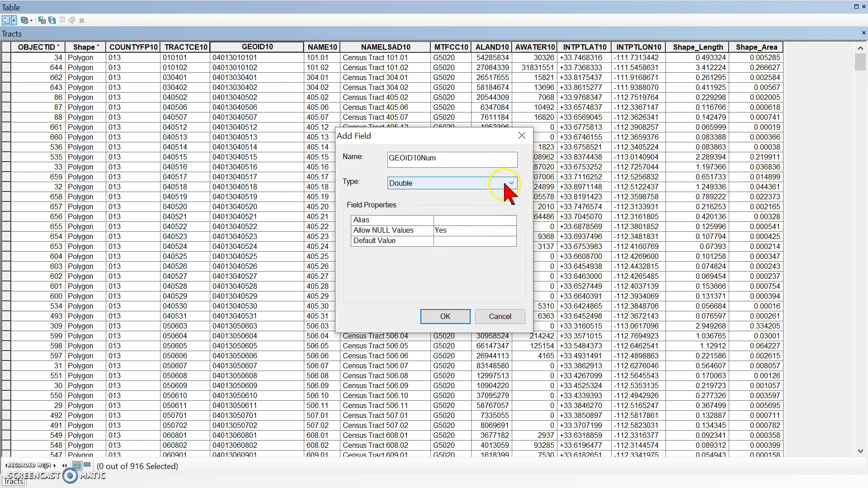
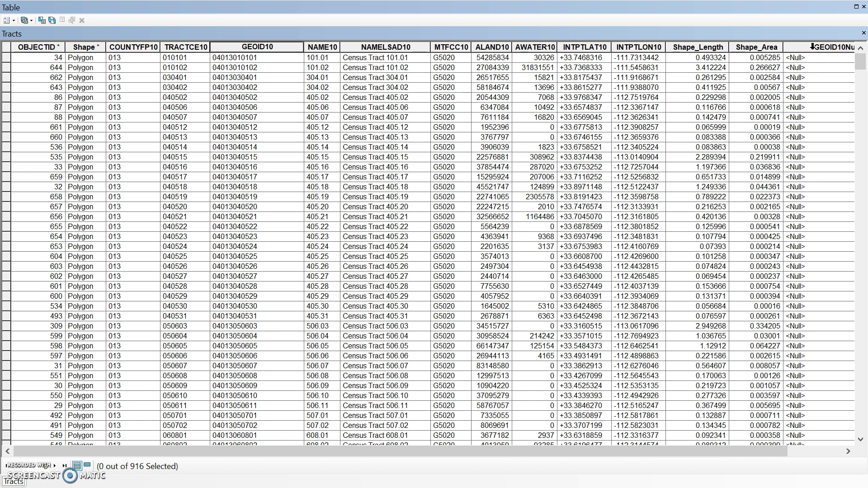
Step: Open the Field Calculator for the GEOID10Num field, disabling the warning about calculating outside an edit session
right_click(814, 47)
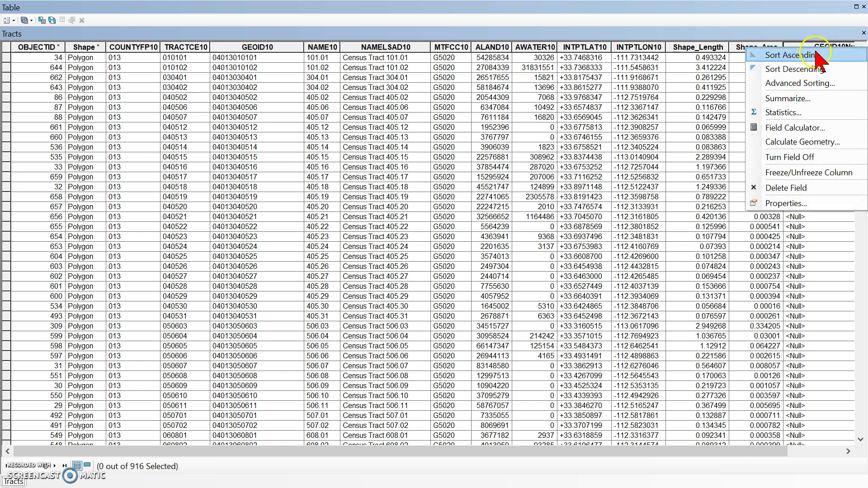
left_click(789, 128)
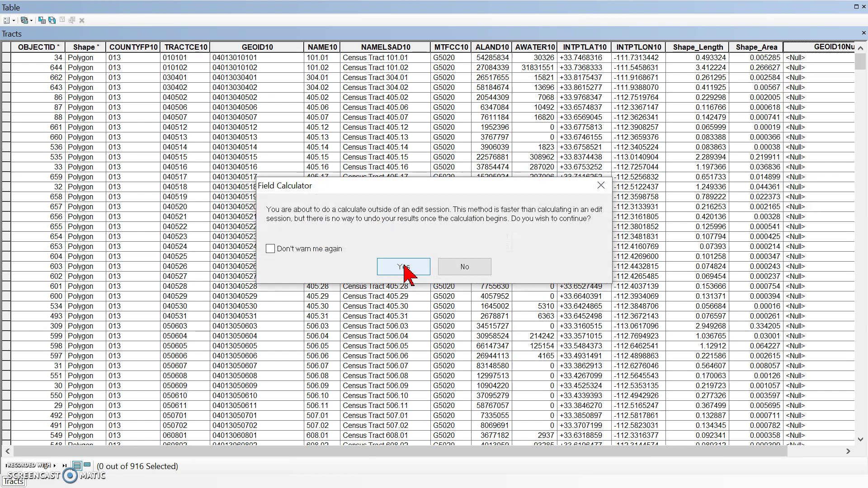
left_click(821, 93)
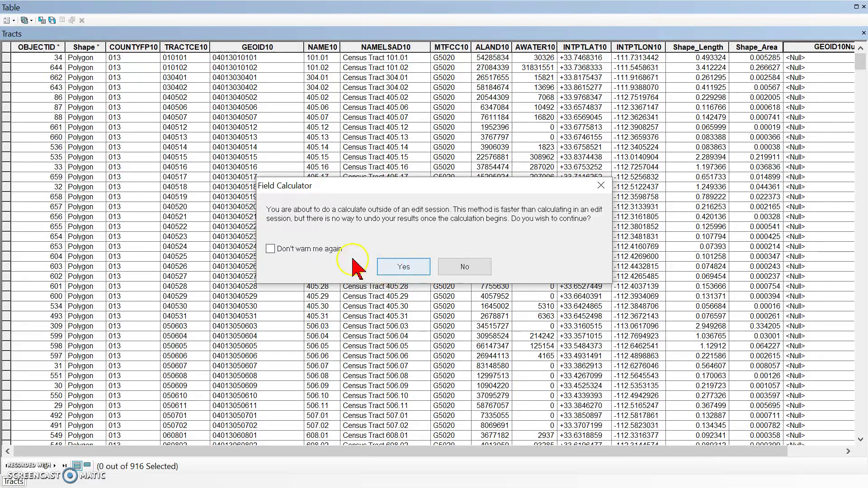
left_click(290, 253)
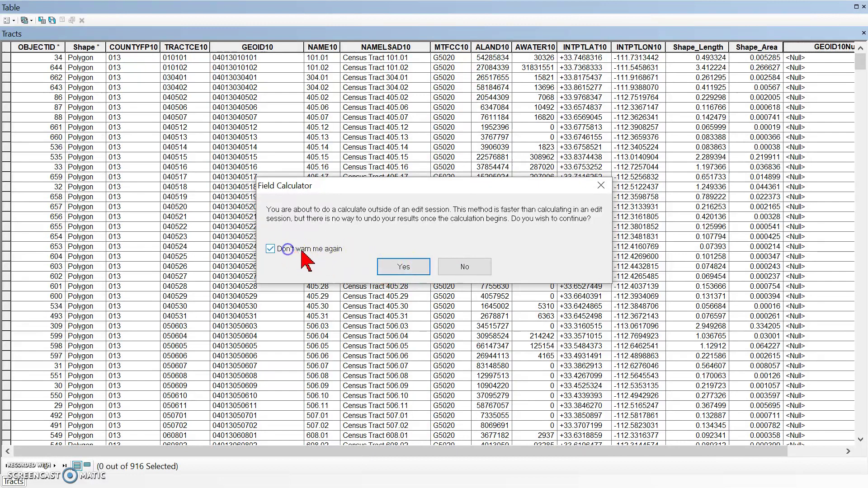
left_click(404, 267)
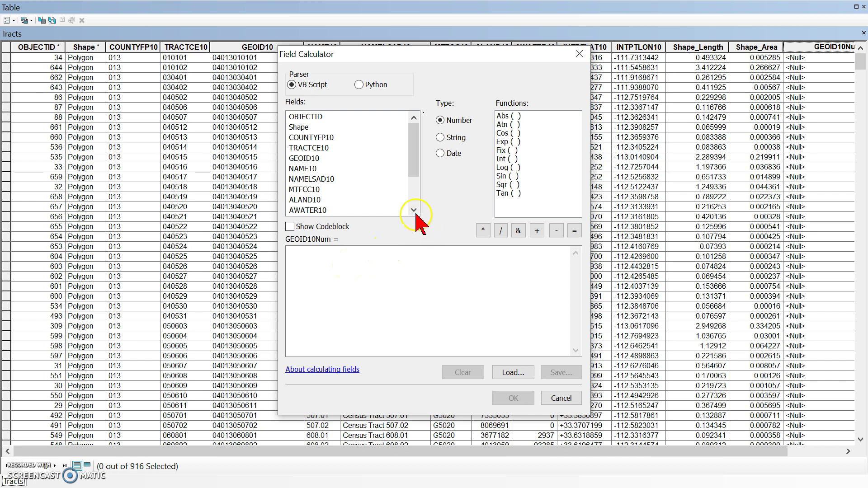
Step: Calculate GEOID10Num with the expression [GEOID10] and narrow the resulting column
left_click(323, 149)
double_click(306, 159)
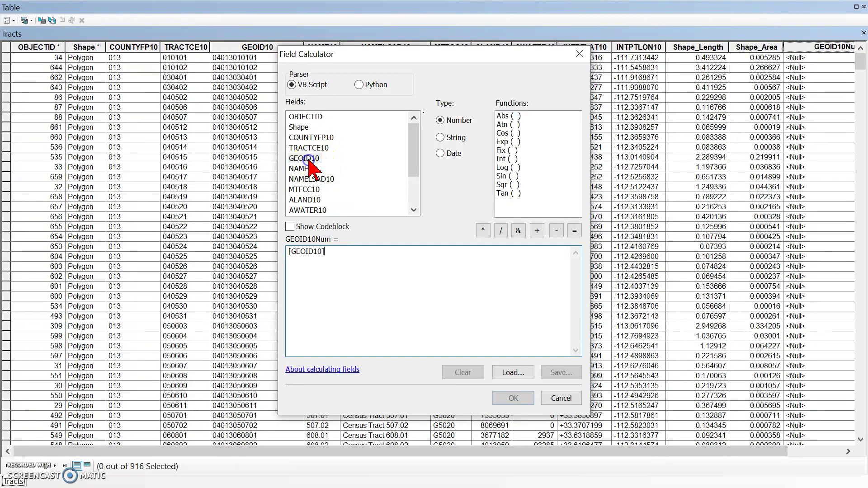
left_click(334, 256)
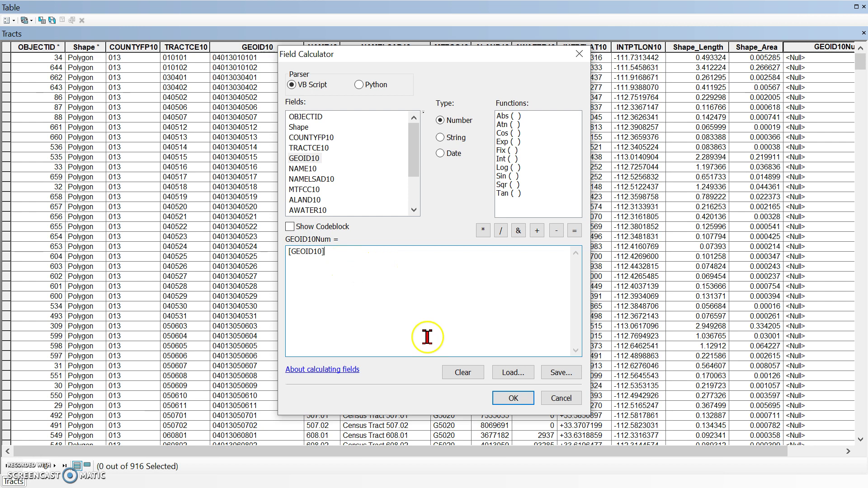
left_click(513, 398)
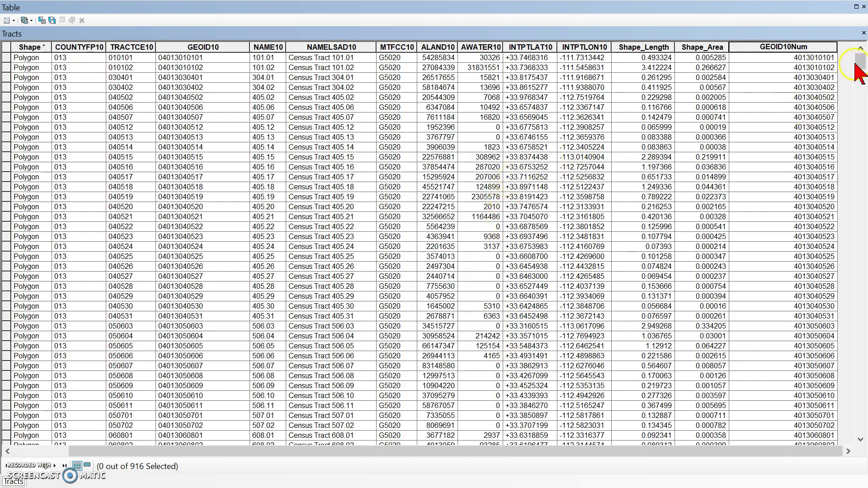
left_click_drag(837, 44, 807, 44)
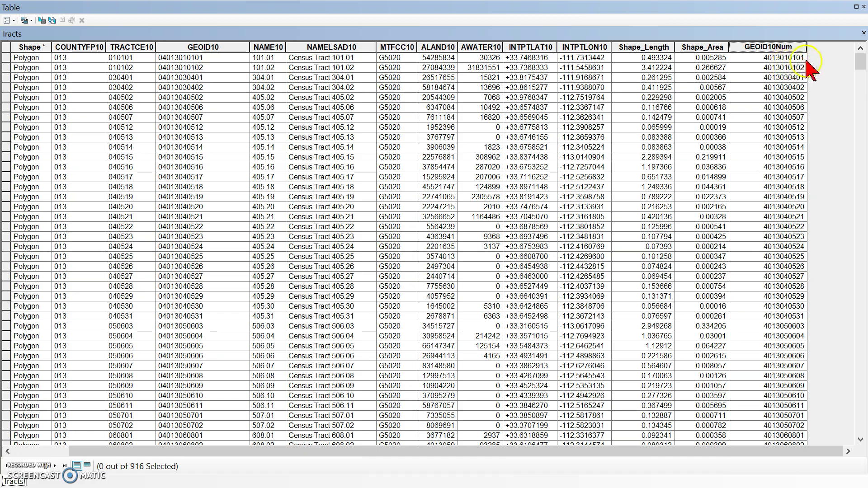
Step: Close the Tracts table and open the CensusTractData table
left_click(865, 7)
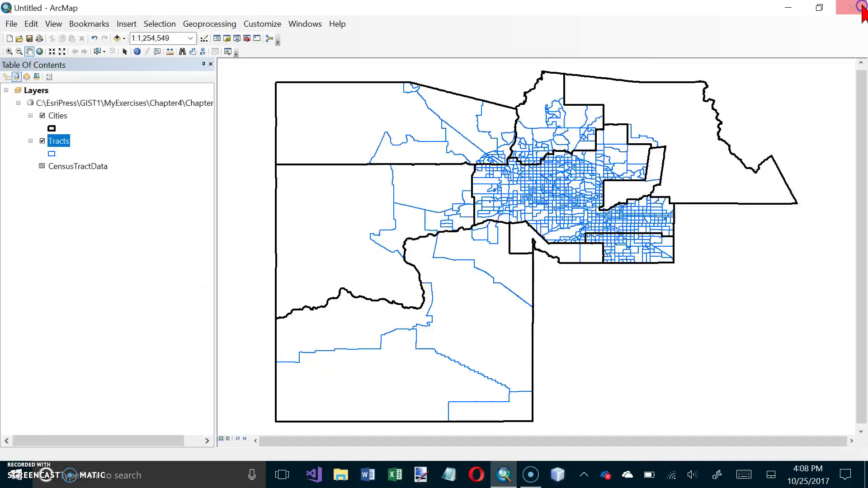
right_click(90, 168)
left_click(110, 176)
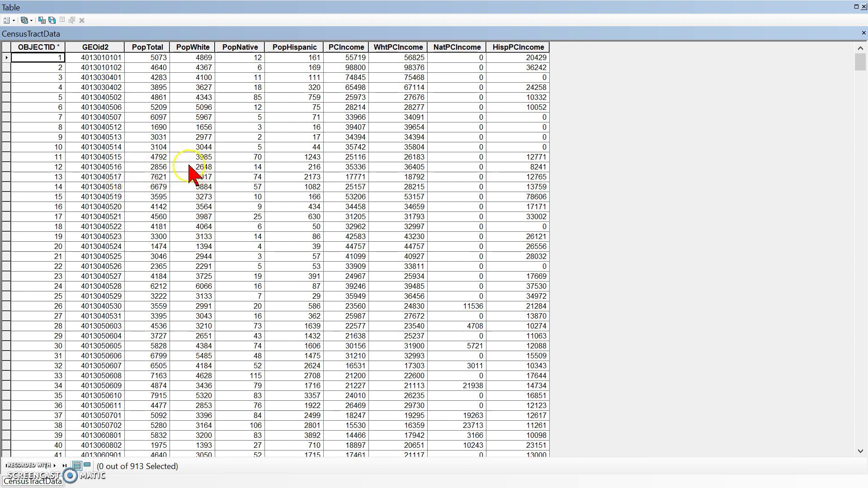
left_click(244, 141)
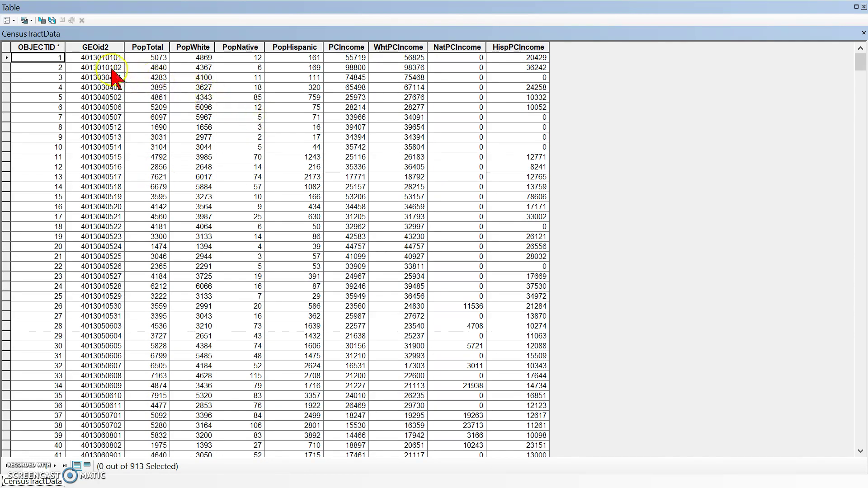
Step: Add a field named RNatWht of type Float to the CensusTractData table
left_click(13, 20)
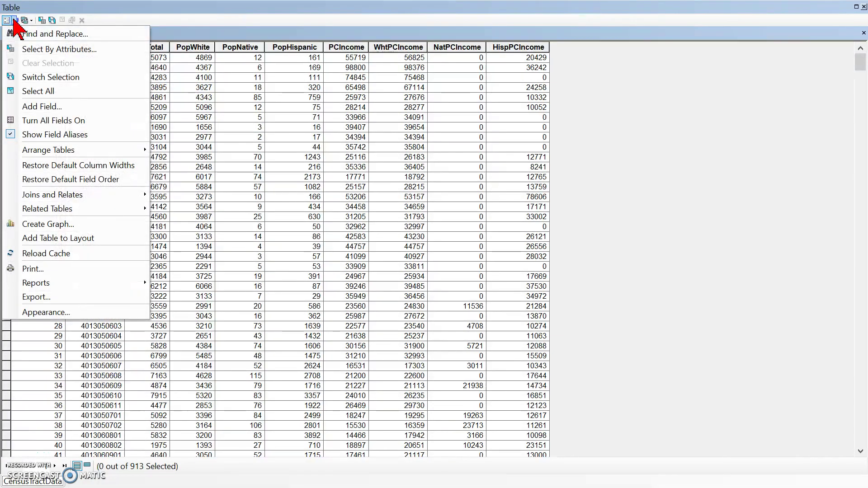
left_click(40, 108)
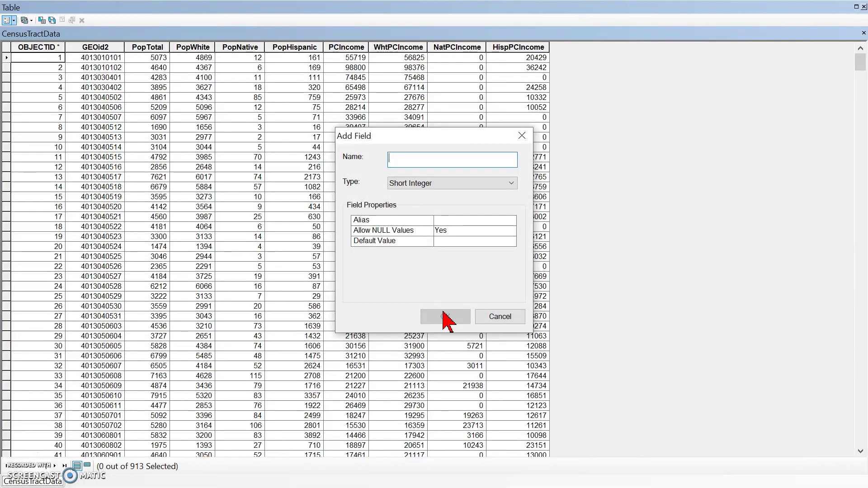
type("RNatWht")
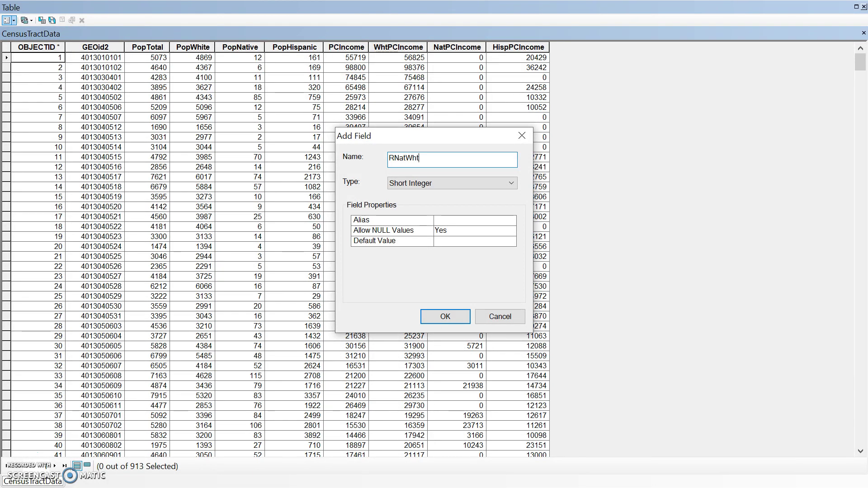
left_click(446, 317)
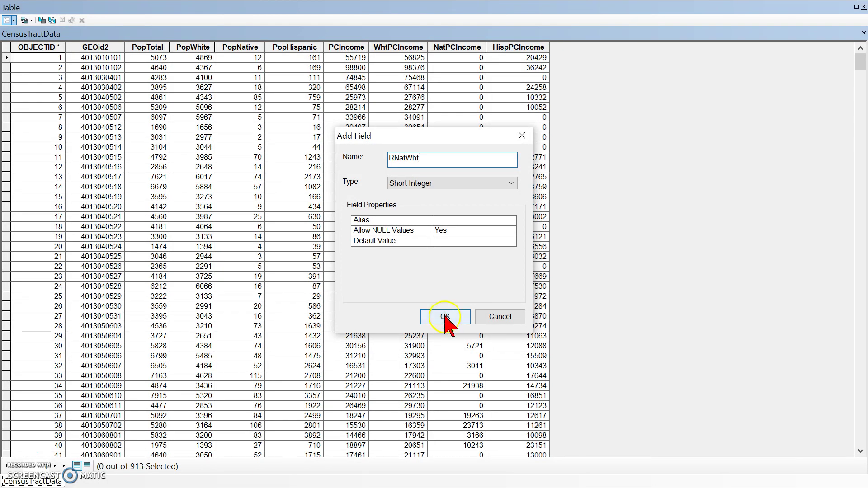
left_click(511, 183)
left_click(443, 213)
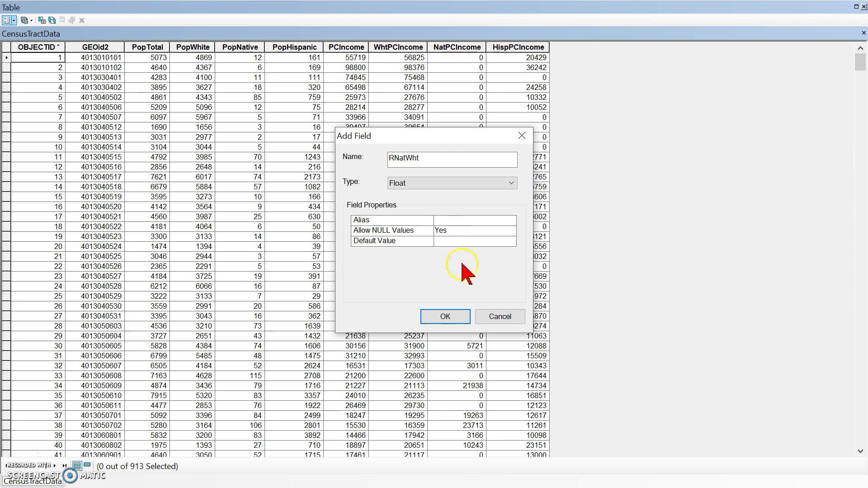
left_click(461, 318)
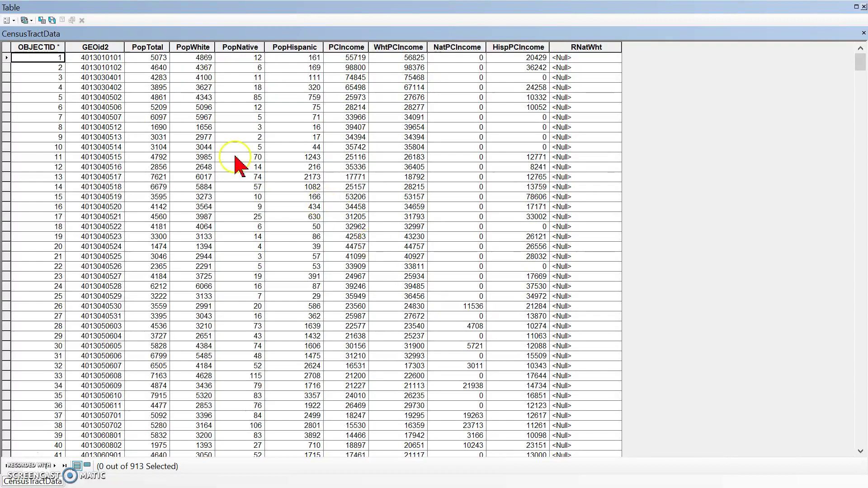
Step: Open Select By Attributes for the CensusTractData table and start the WHERE clause with WhtPCIncome >
left_click(9, 20)
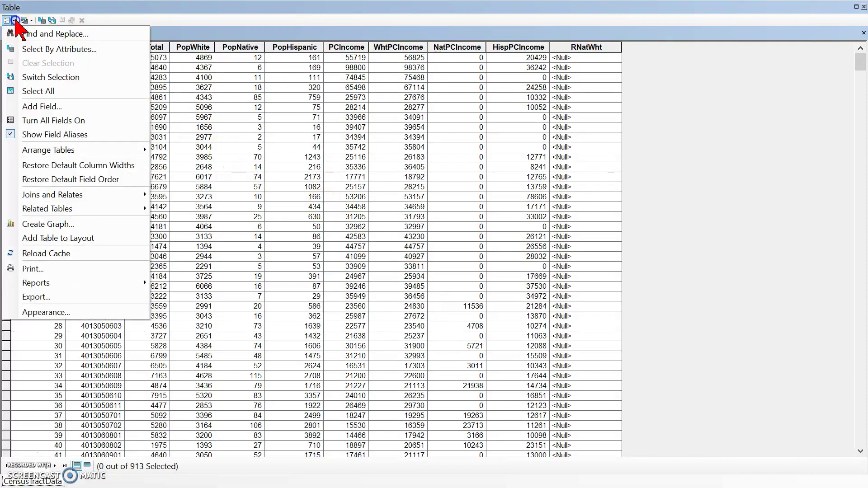
left_click(29, 49)
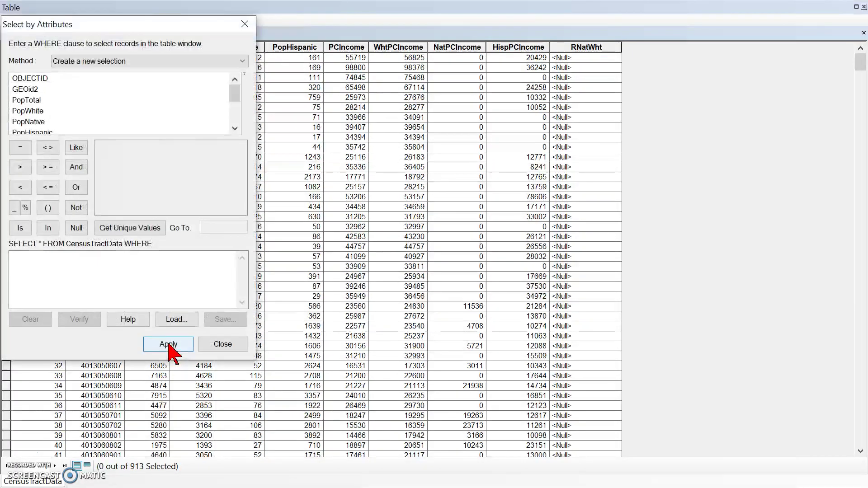
left_click_drag(69, 23, 349, 47)
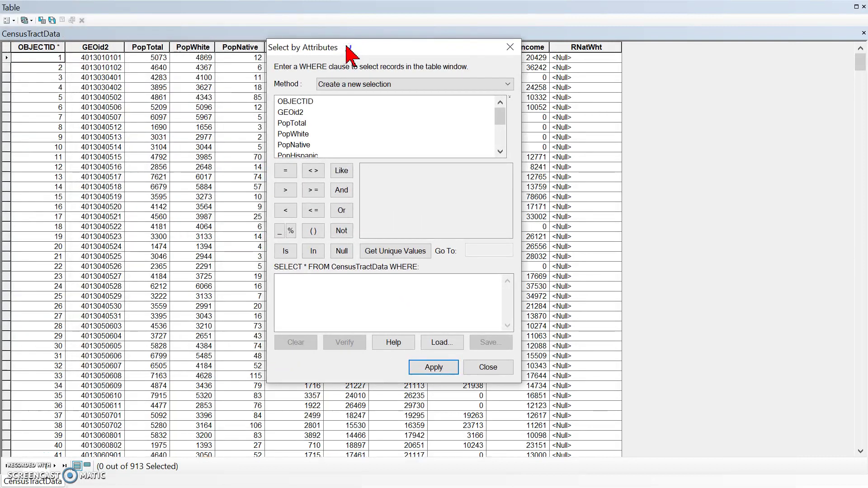
left_click_drag(346, 46, 350, 42)
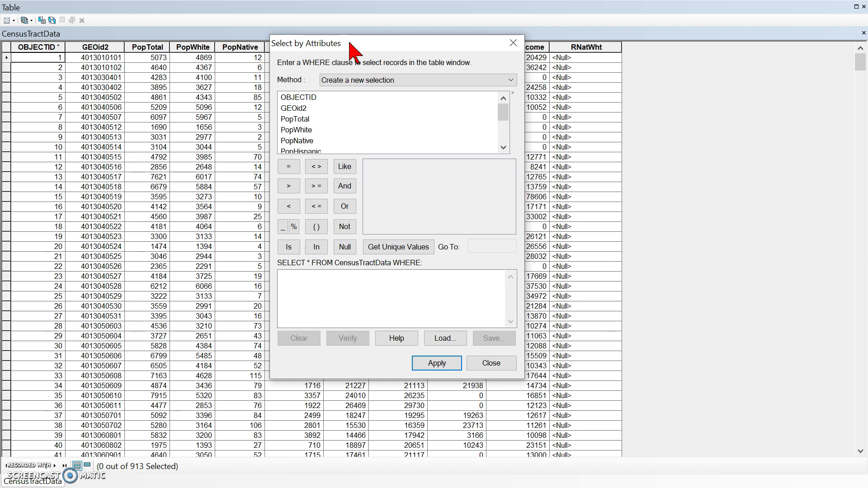
left_click(505, 136)
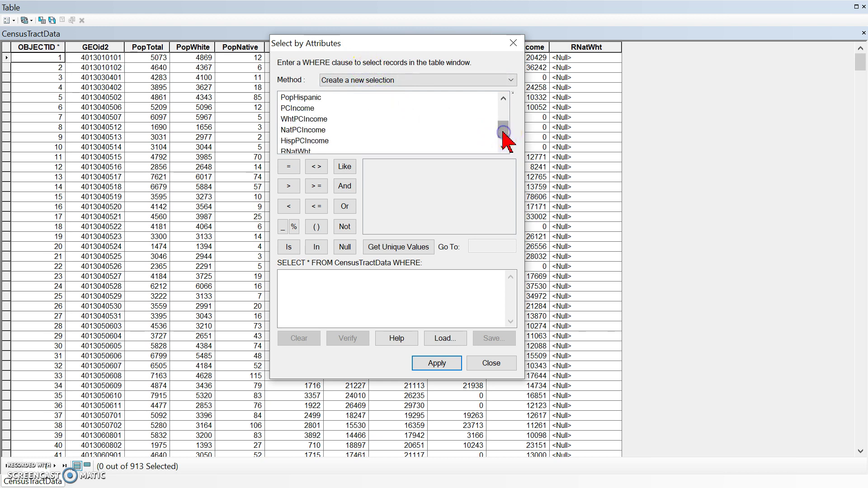
left_click(289, 120)
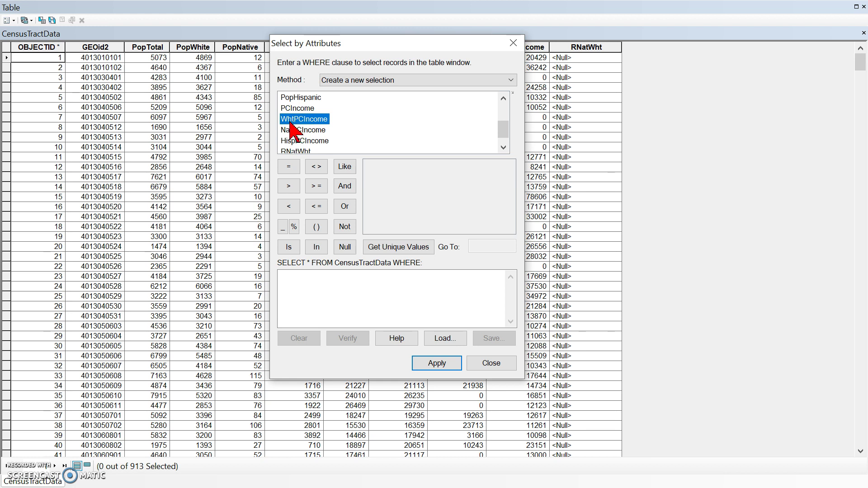
double_click(289, 119)
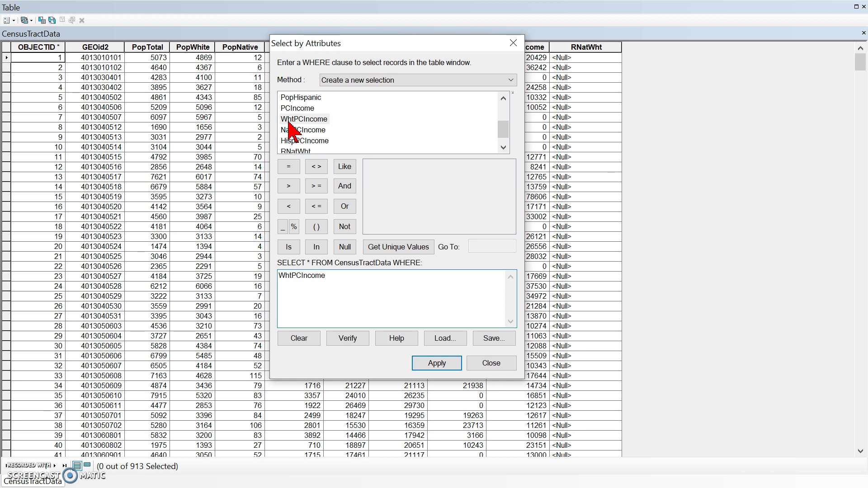
left_click(361, 280)
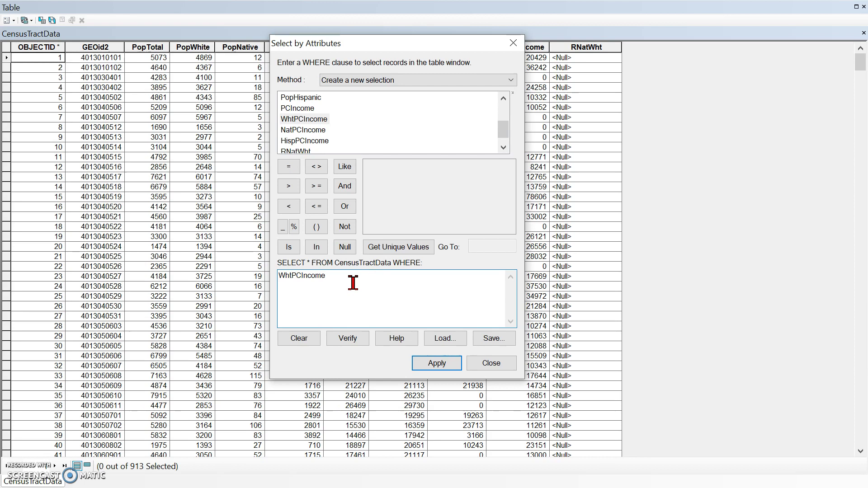
left_click(289, 187)
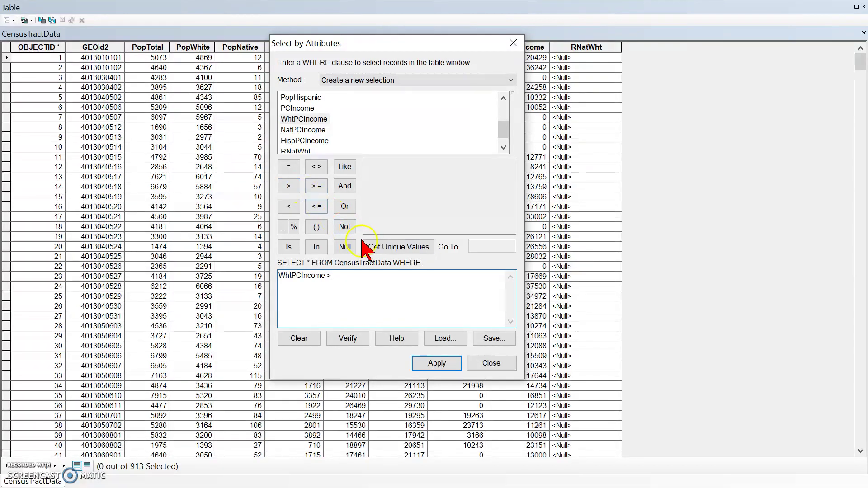
Step: Complete the clause as WhtPCIncome > 0 with the 0 from the field's unique values, and apply the selection
left_click(379, 247)
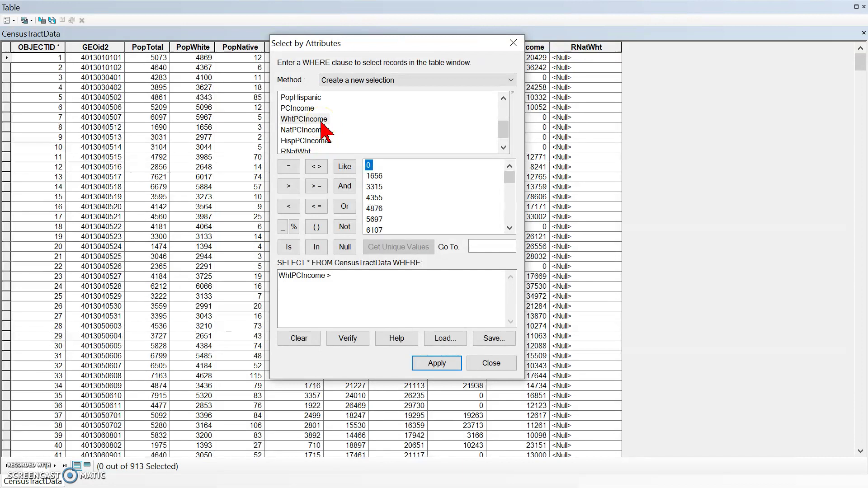
left_click(367, 164)
double_click(367, 164)
left_click(342, 277)
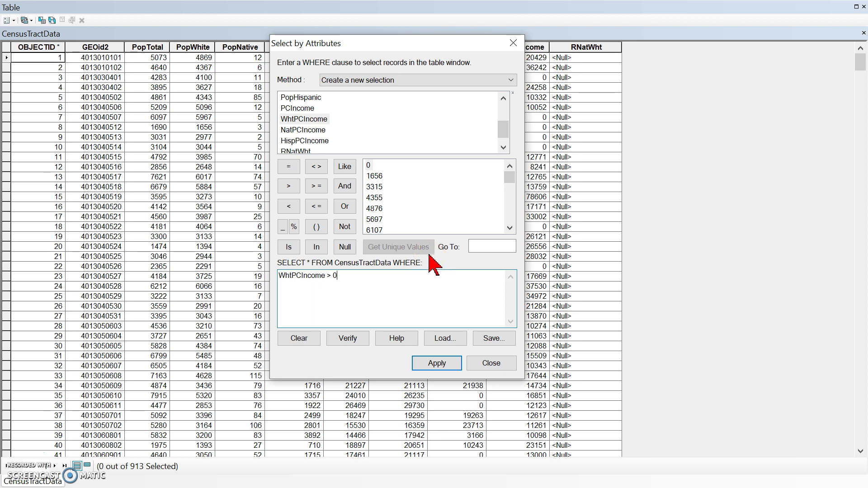
left_click(451, 245)
left_click(368, 280)
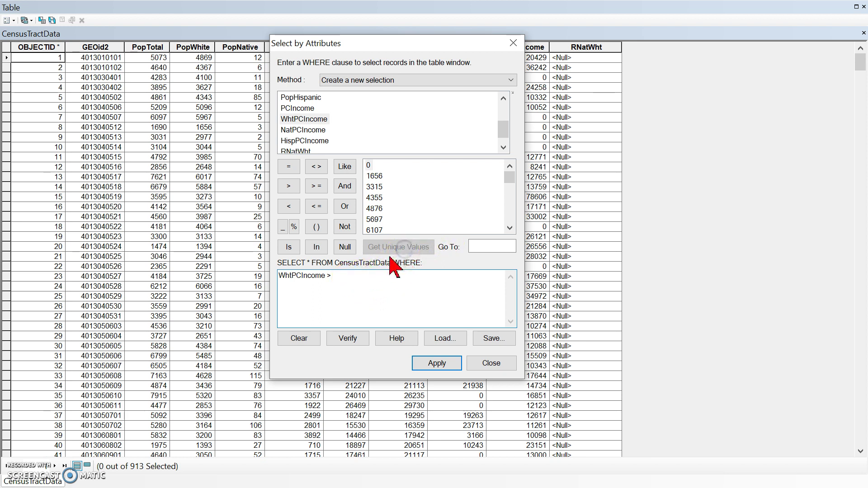
left_click(367, 164)
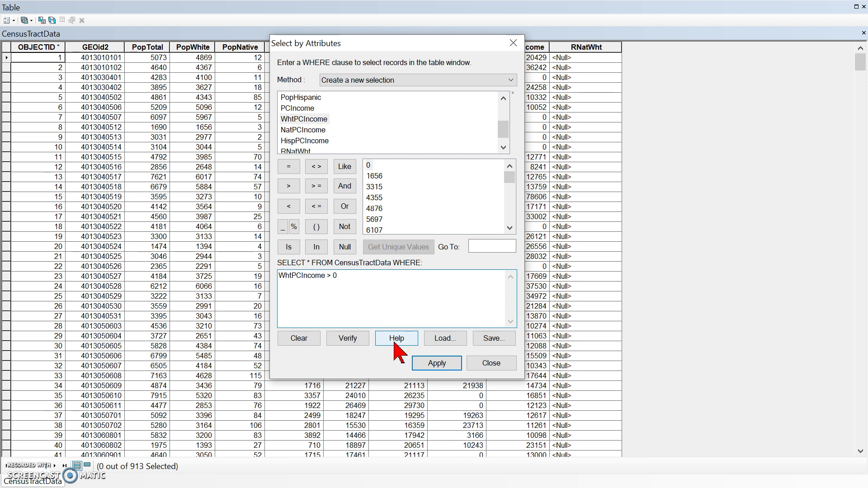
left_click(362, 304)
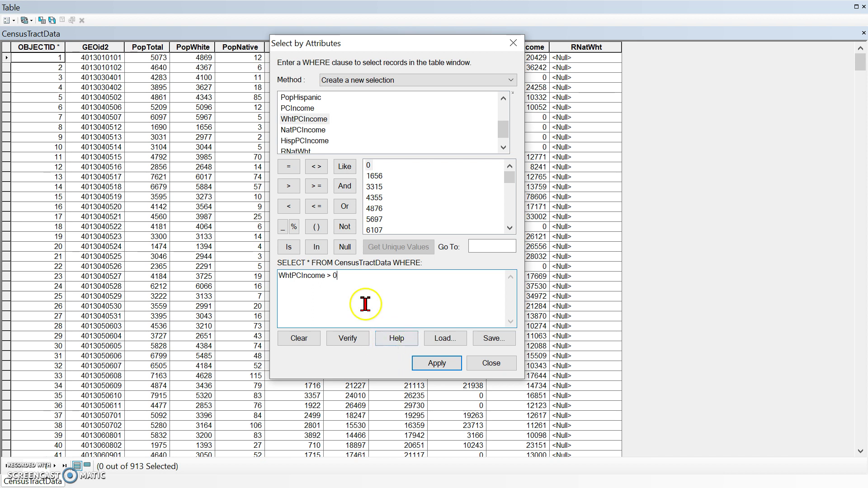
left_click(365, 304)
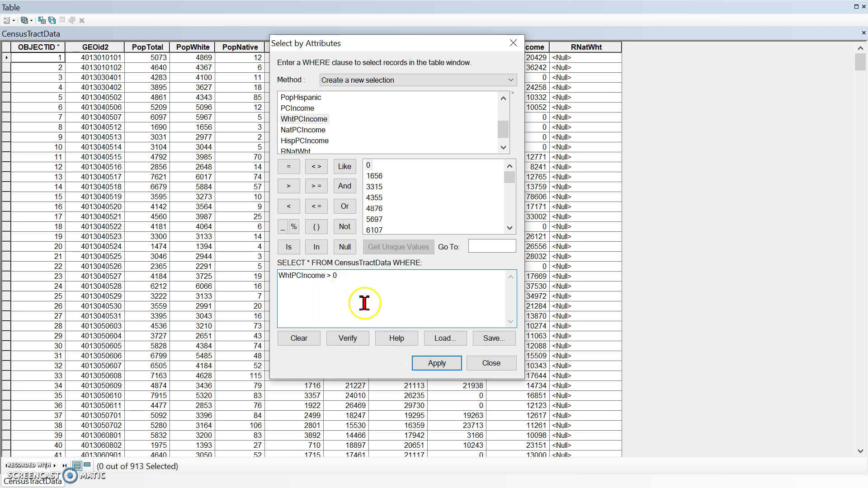
left_click(431, 364)
left_click(448, 348)
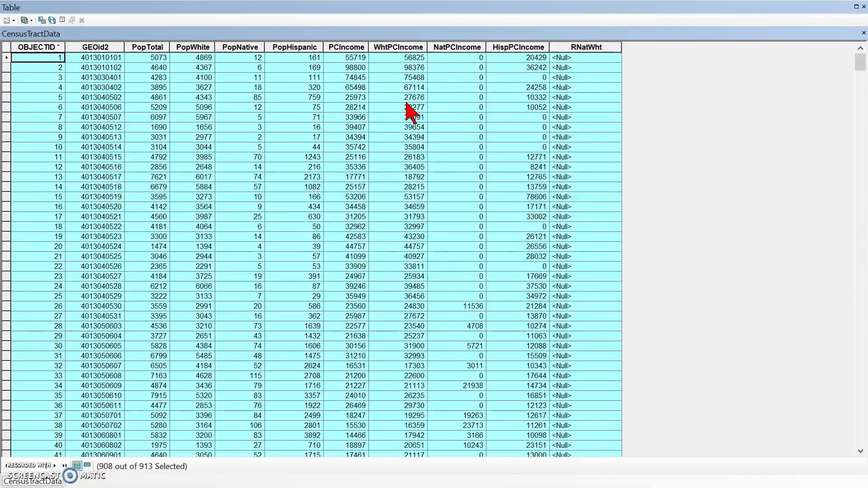
Step: Calculate the RNatWht field for the selected records with the Field Calculator expression [NatPCIncome] / [WhtPCIncome]
left_click(594, 48)
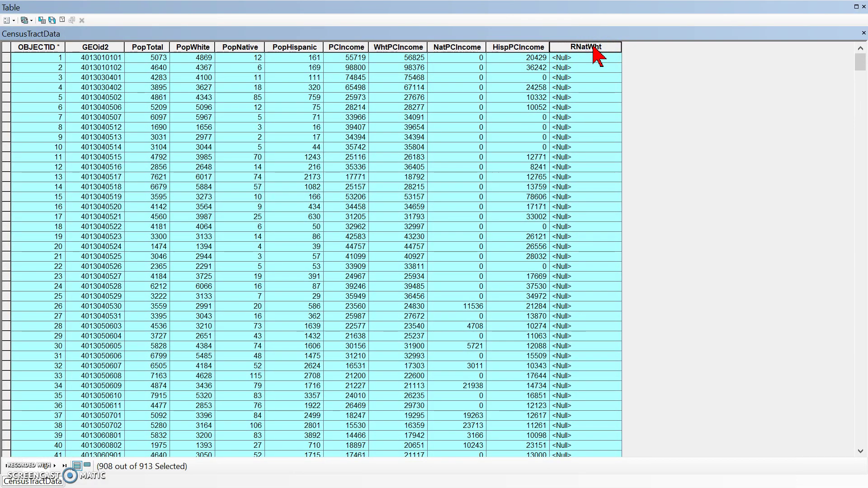
right_click(594, 47)
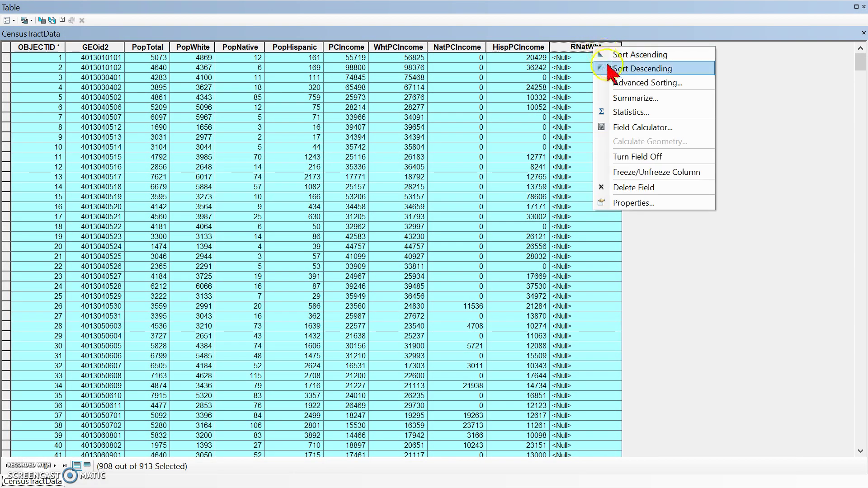
left_click(633, 128)
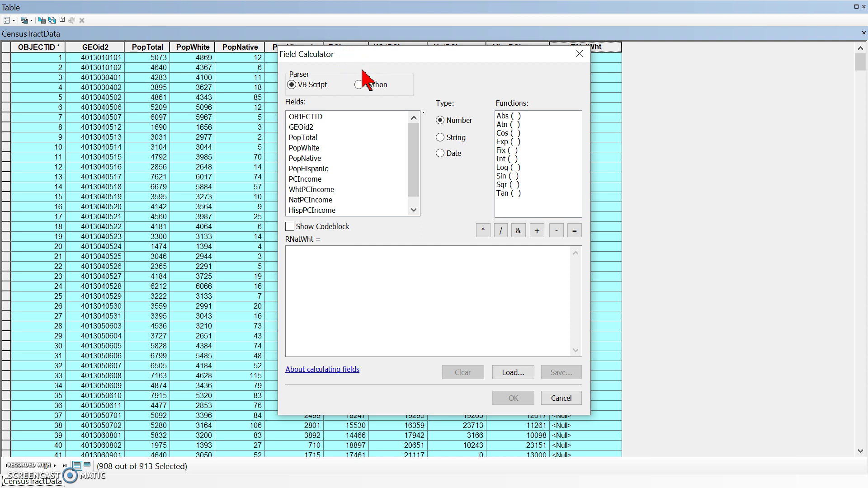
left_click(318, 200)
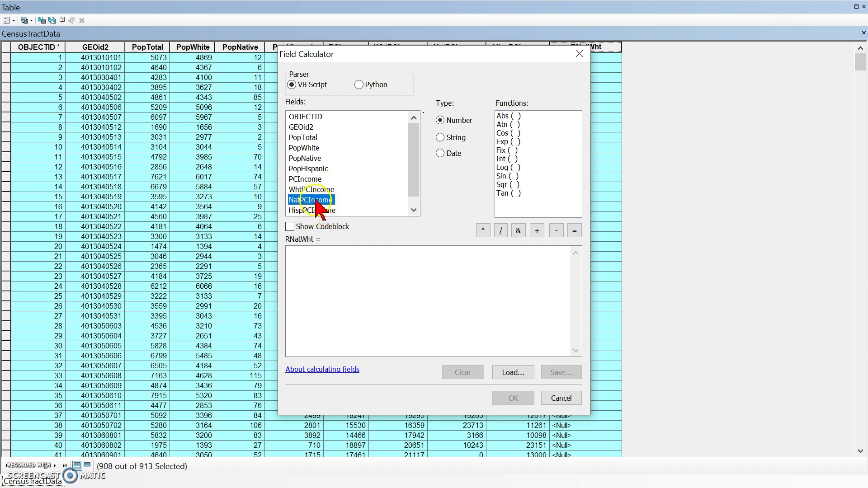
double_click(317, 202)
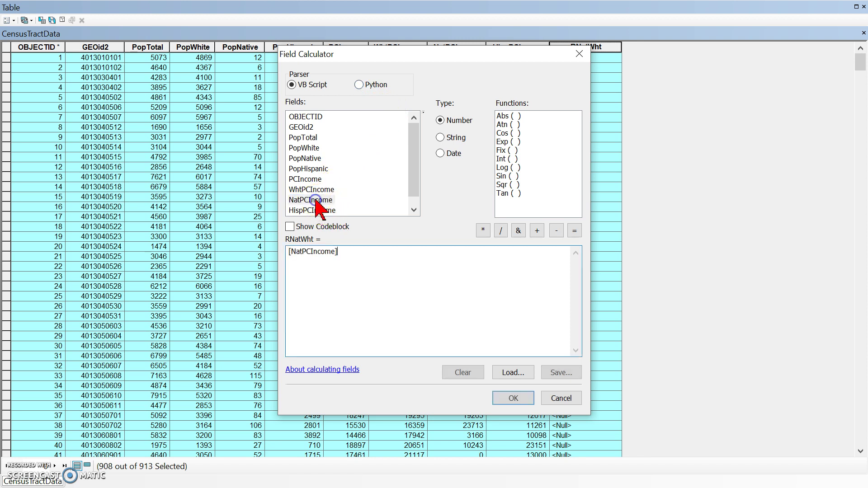
left_click(373, 272)
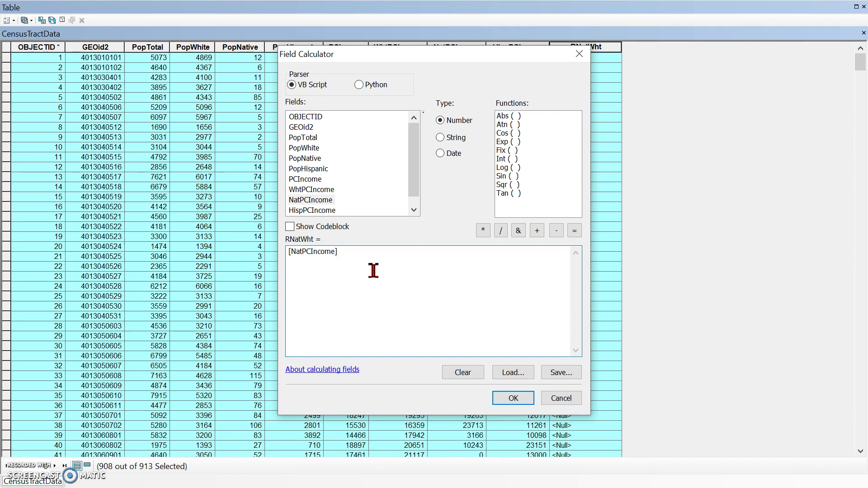
left_click(482, 232)
left_click(501, 231)
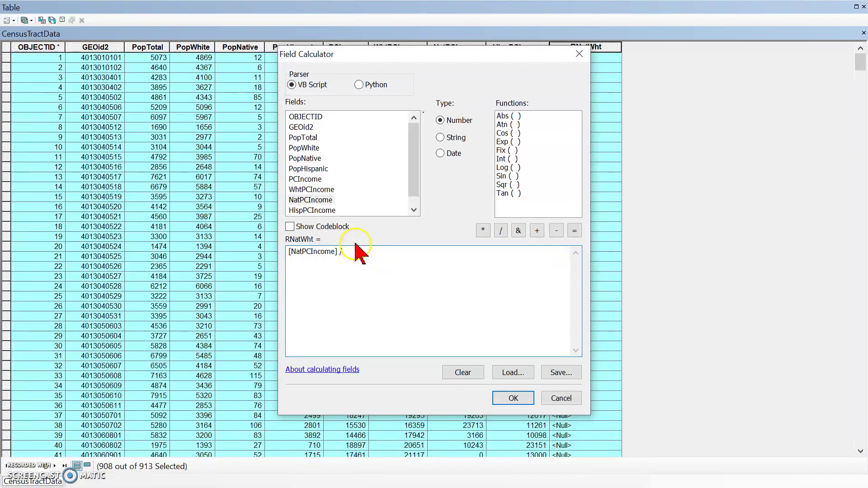
double_click(318, 191)
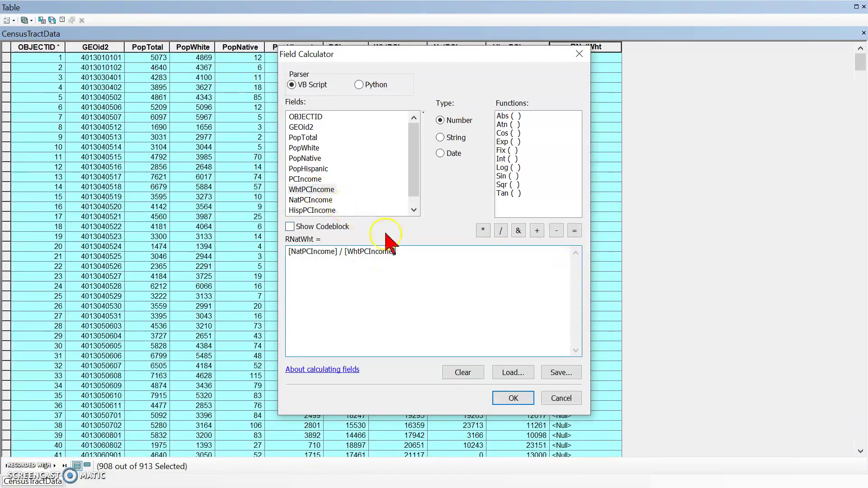
left_click(513, 397)
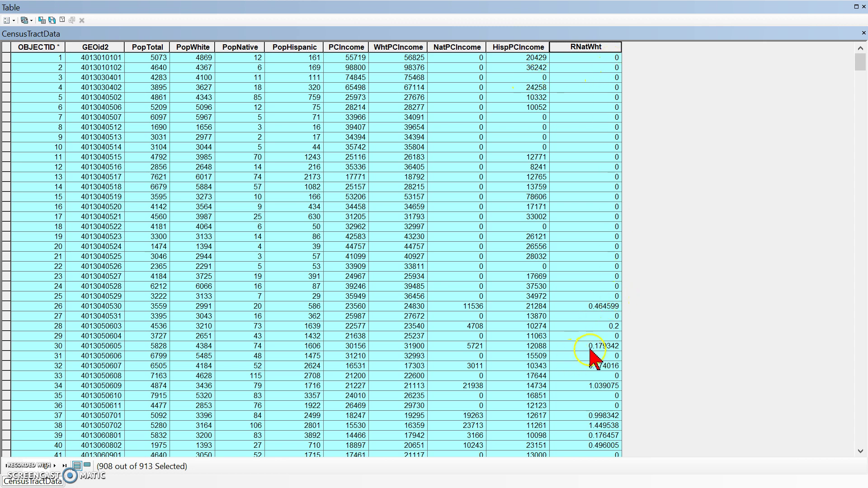
Step: Sort the CensusTractData table by RNatWht in ascending order and close the table window
scroll(592, 355, "down", 8)
scroll(590, 348, "down", 20)
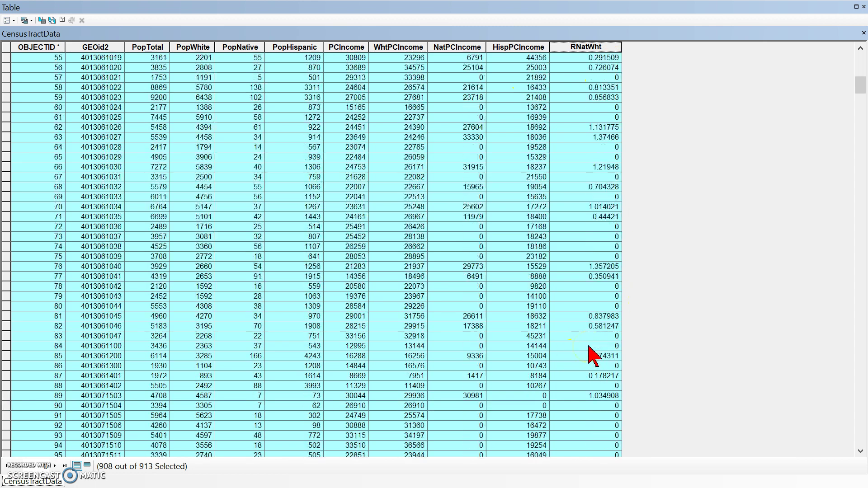
scroll(590, 355, "down", 5)
scroll(588, 344, "up", 20)
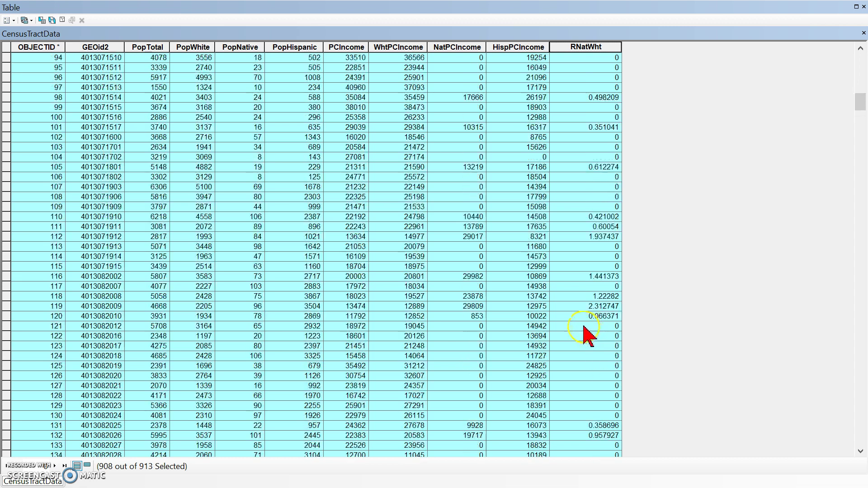
scroll(590, 306, "up", 10)
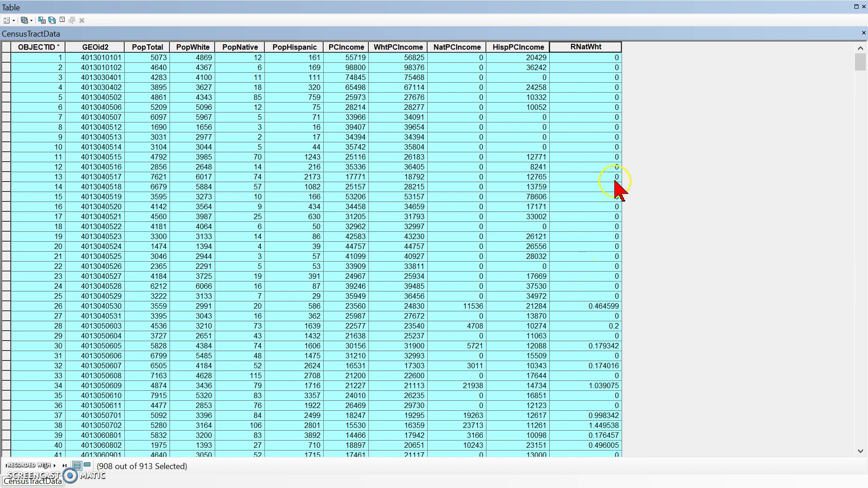
right_click(589, 47)
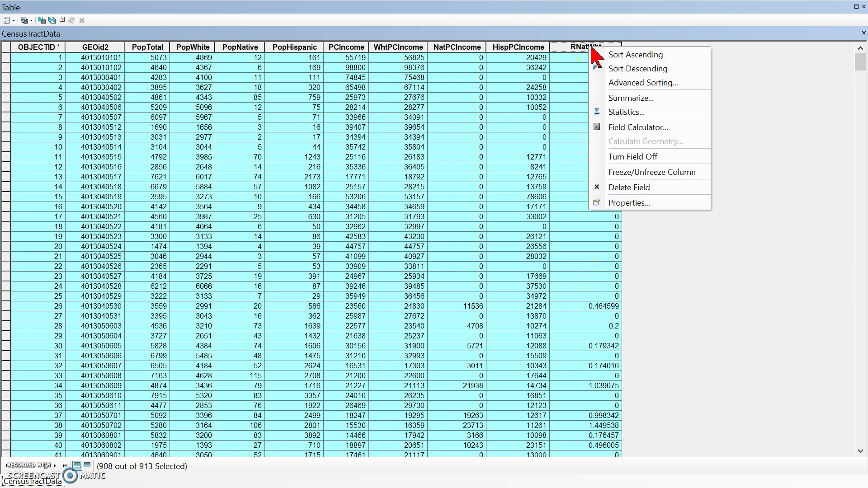
left_click(614, 55)
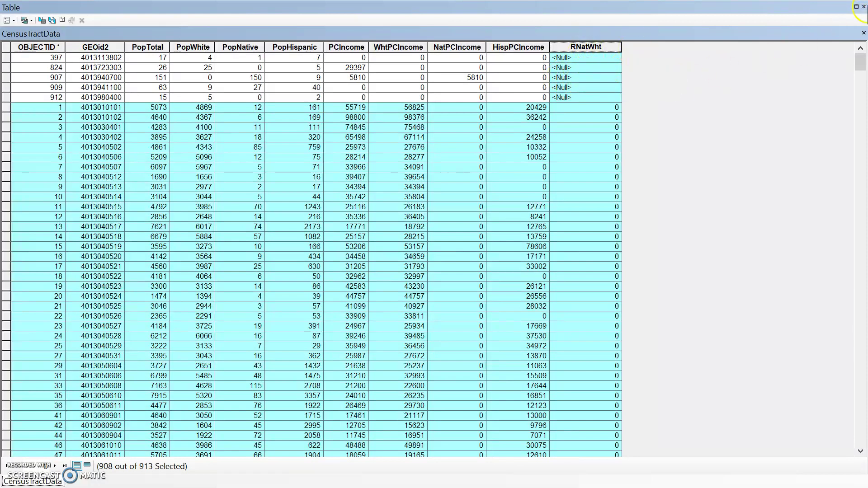
left_click(864, 7)
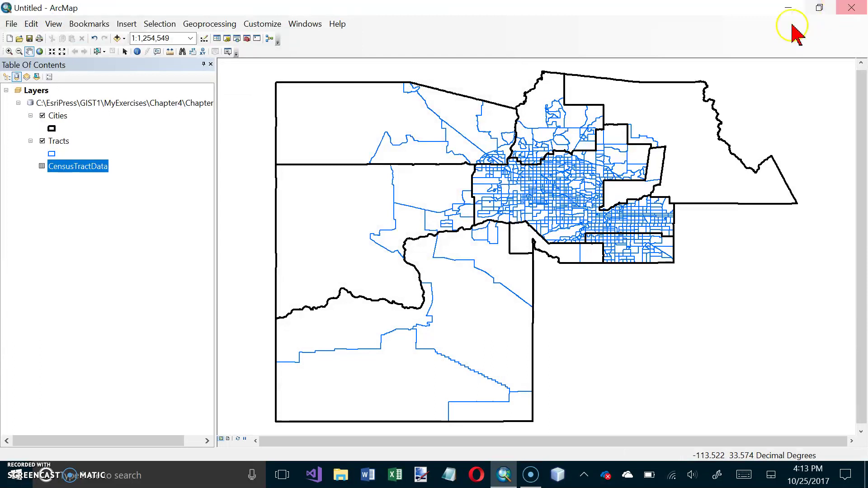